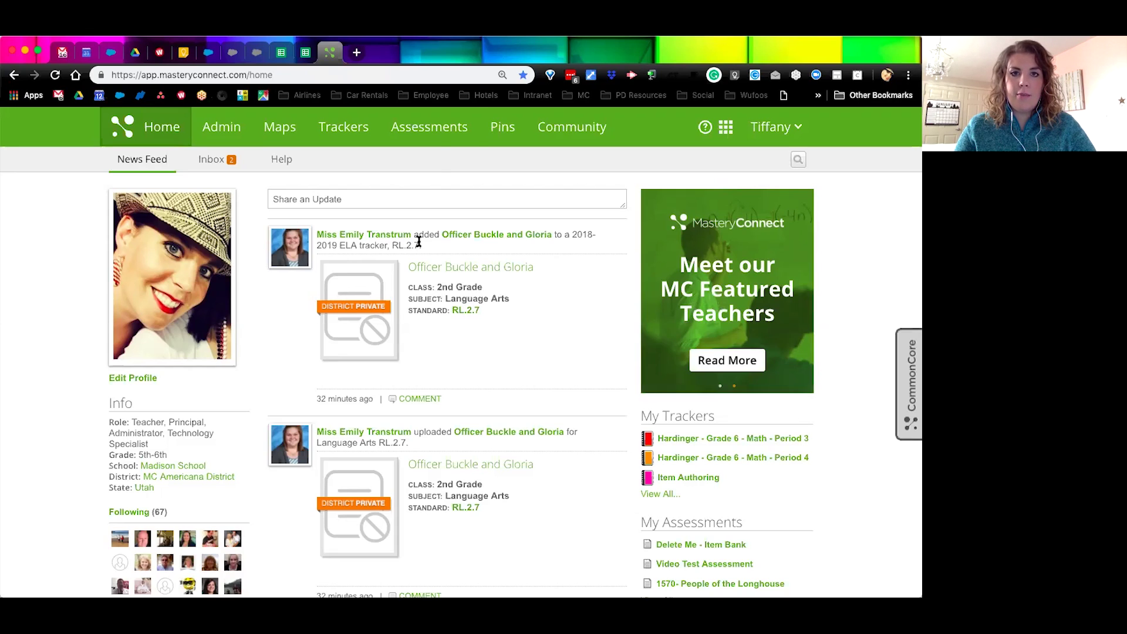
Open the Assessments list, showing 484,055 shared assessments newest first
left_click(435, 134)
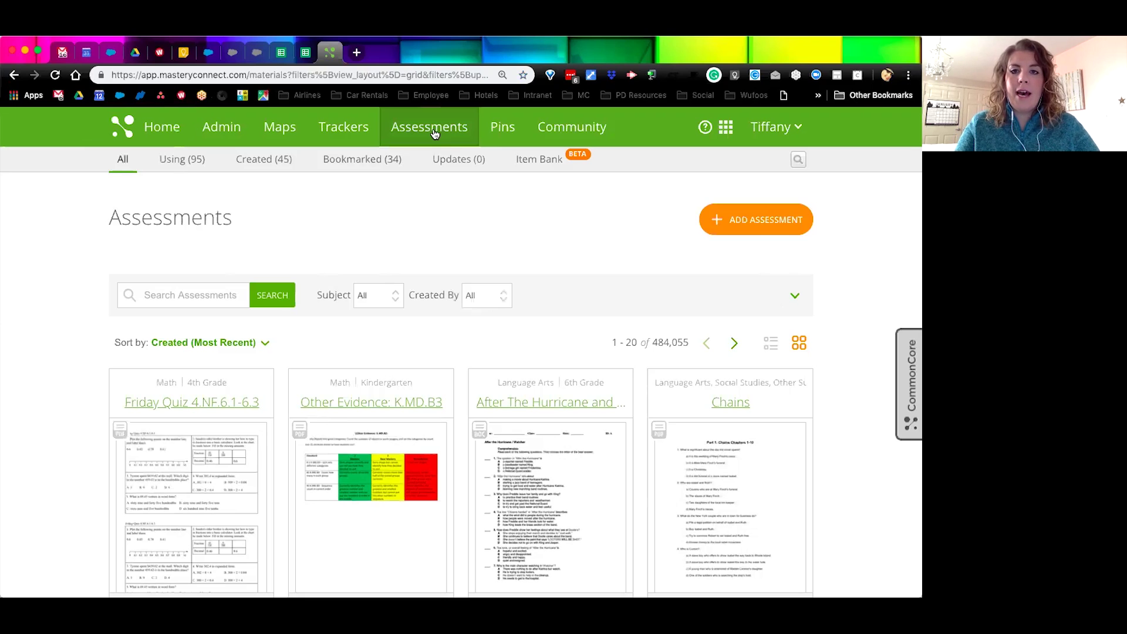
Open the Item Bank (Beta) tab, check the bank list, and stay in your own 24-item bank
left_click(541, 161)
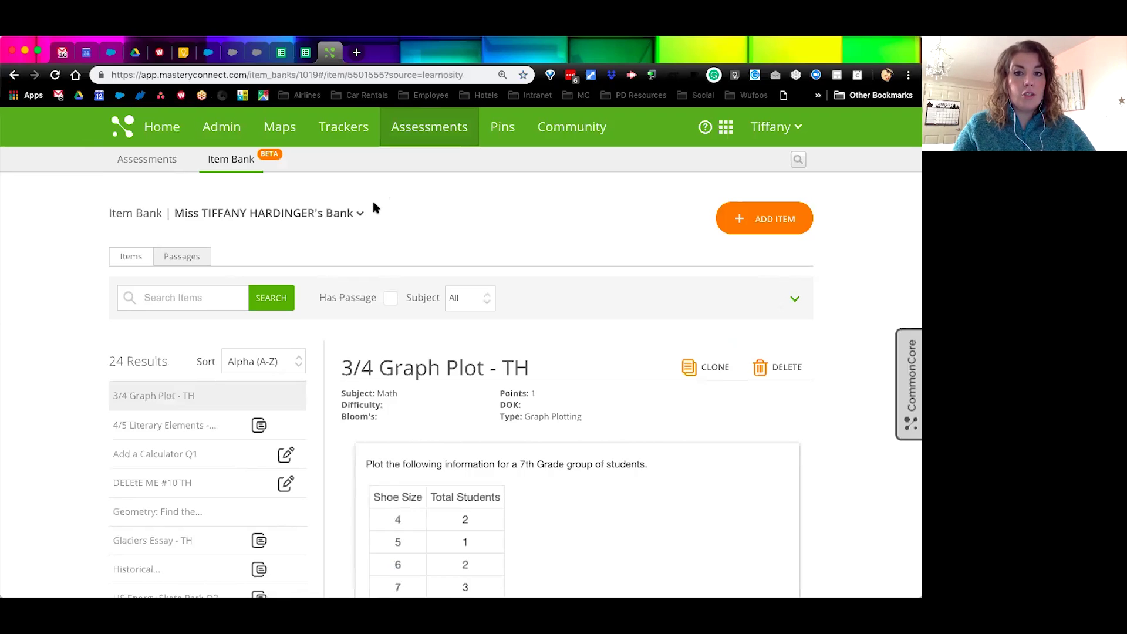
left_click(358, 212)
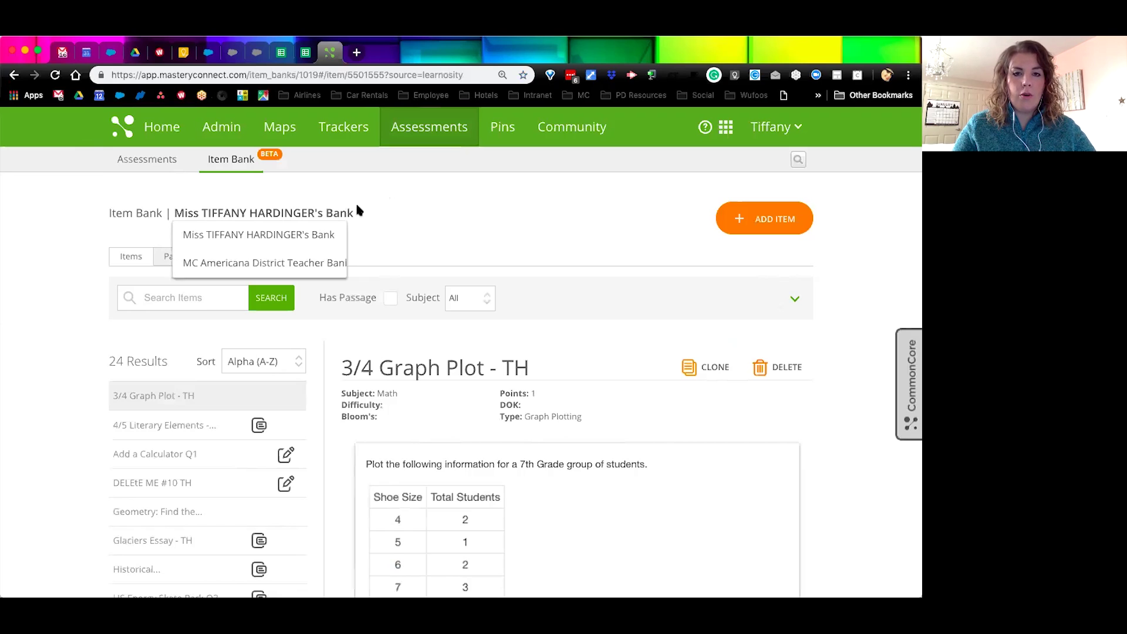
left_click(329, 231)
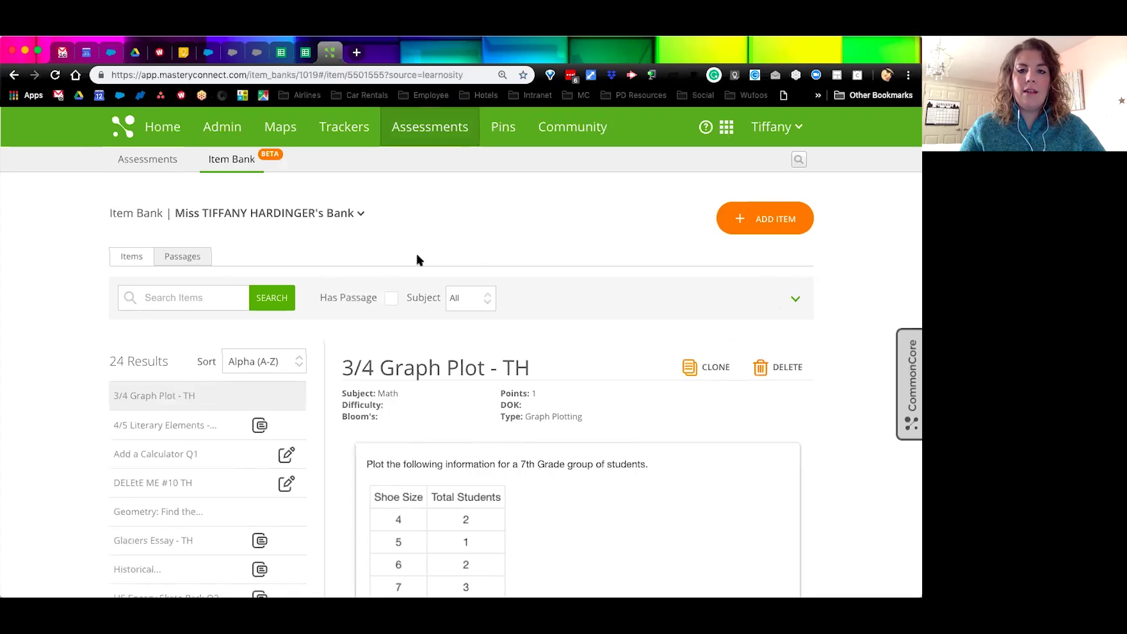
Filter items to Subject Math, Core Traditional, Class 8th Grade, and expand the extra filters
left_click(479, 301)
left_click(470, 309)
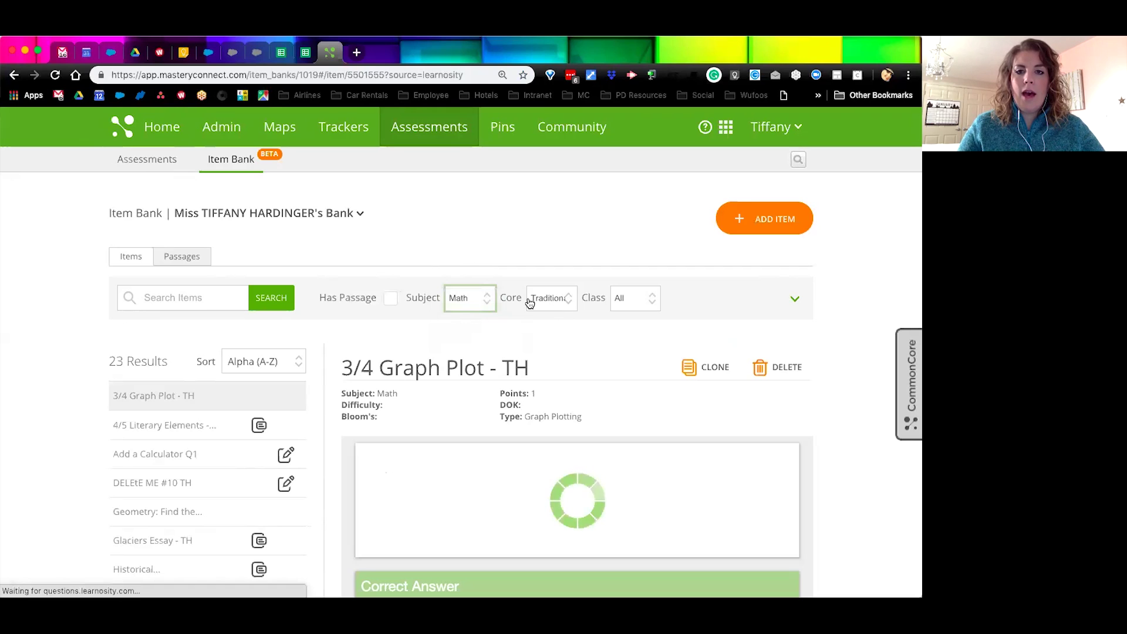
left_click(572, 304)
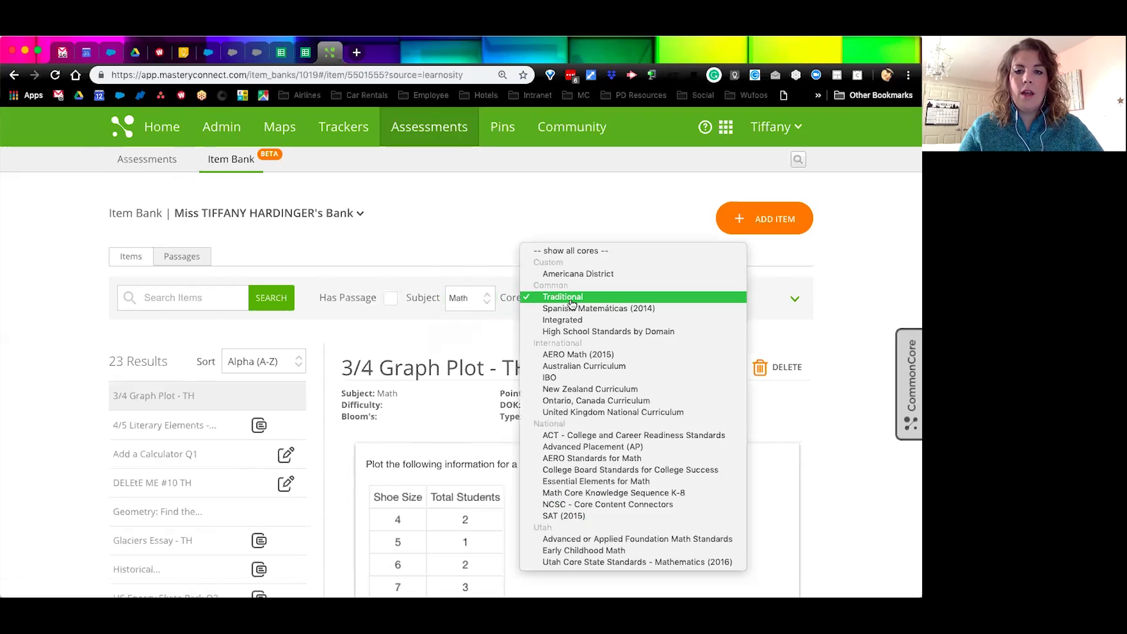
left_click(571, 299)
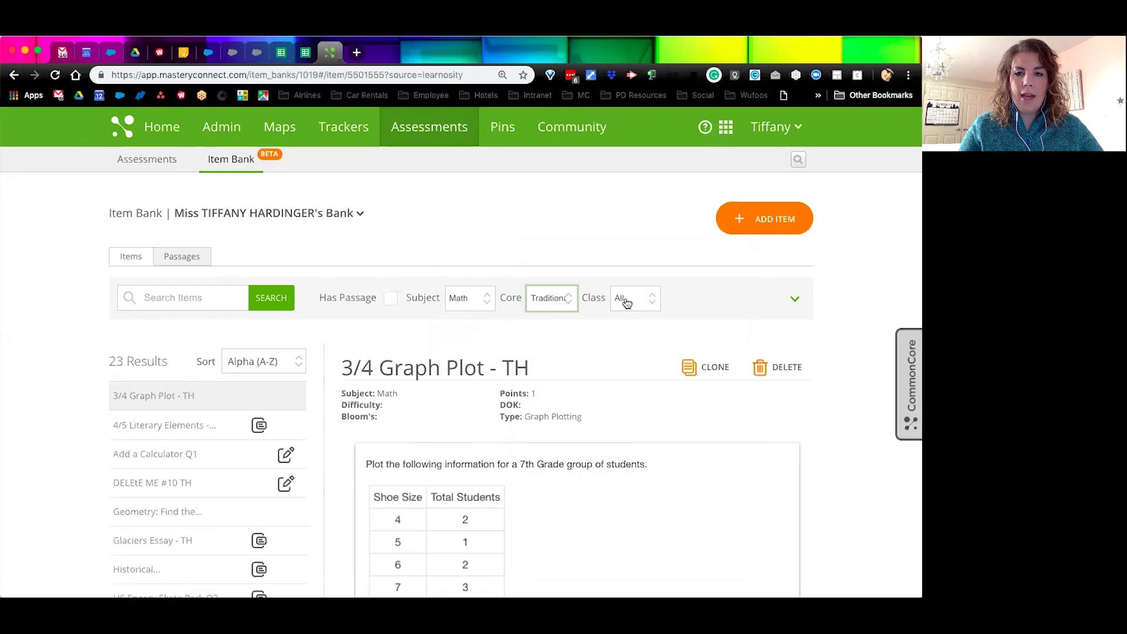
left_click(652, 306)
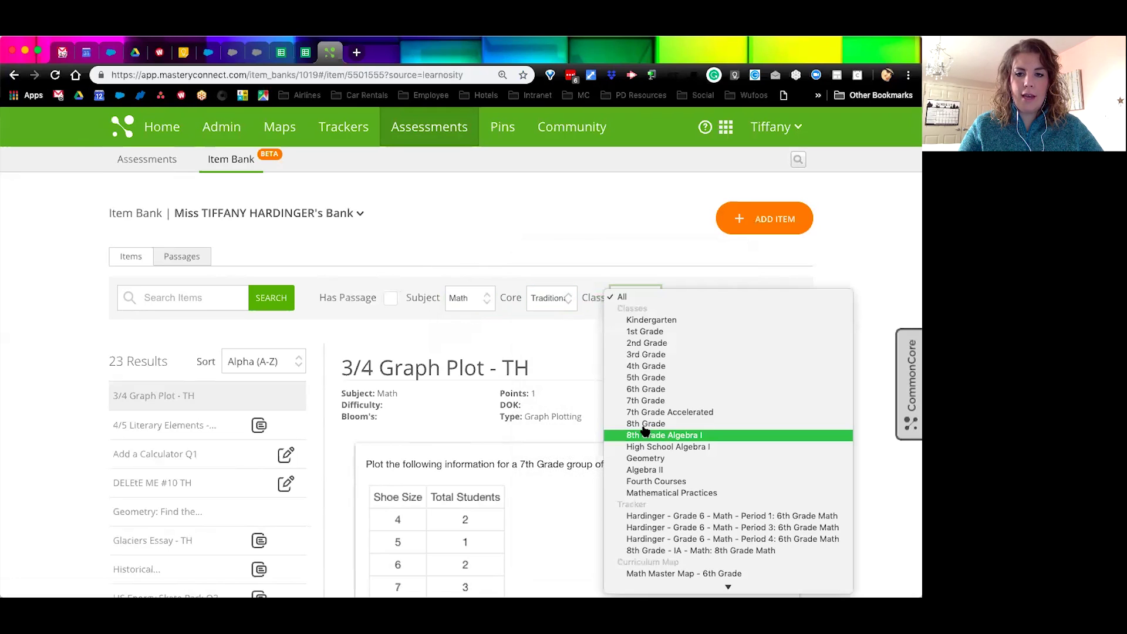
left_click(641, 435)
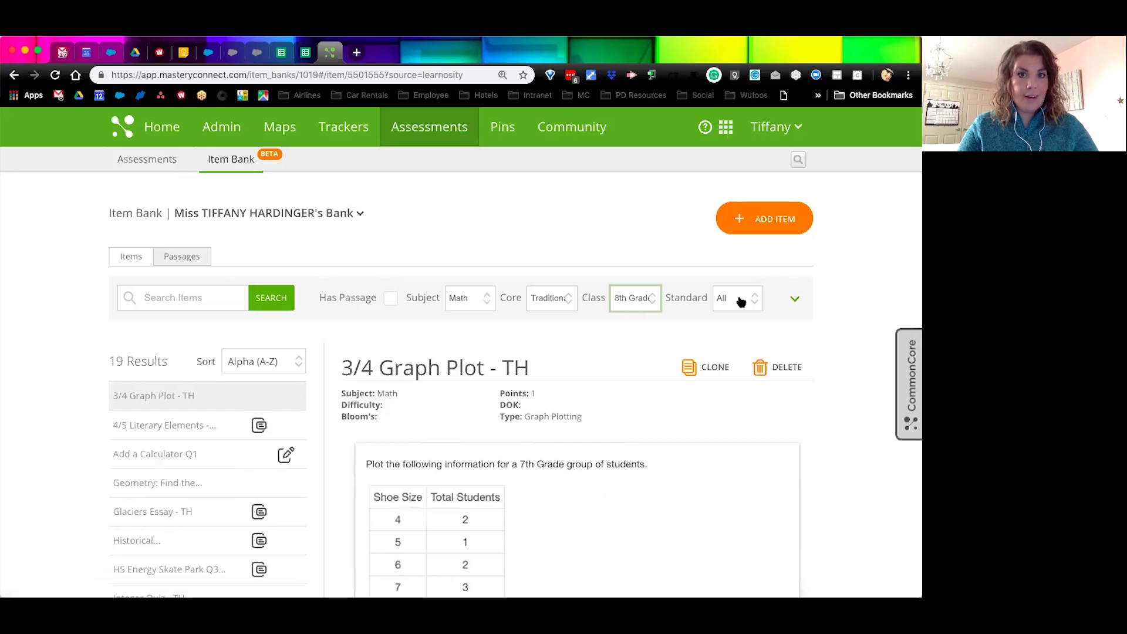
left_click(796, 300)
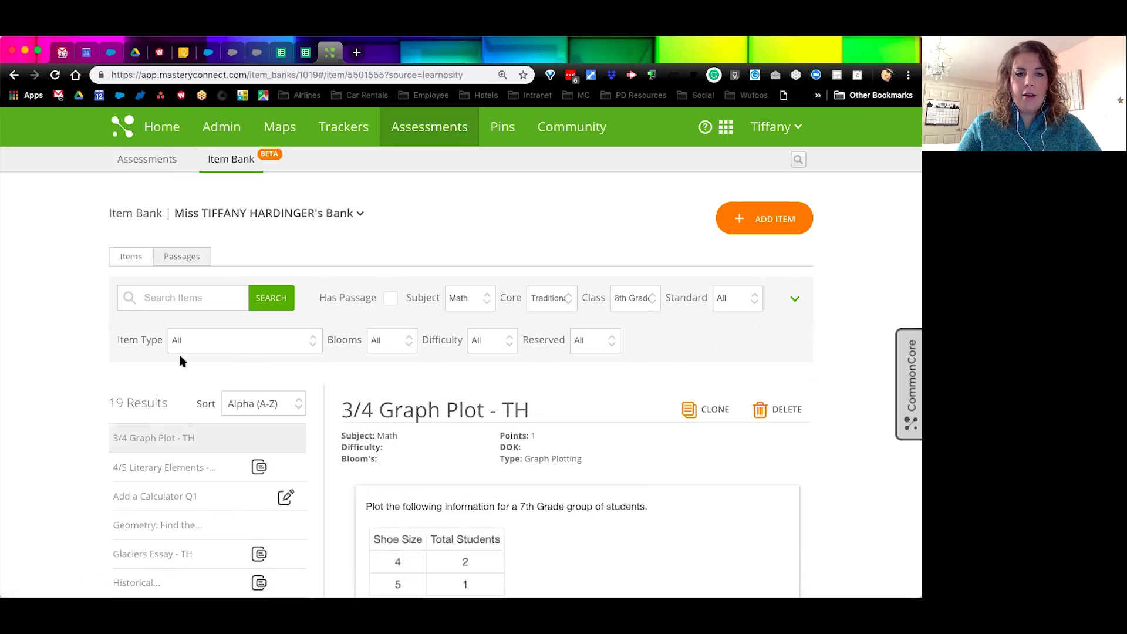
scroll(76, 347, "down", 2)
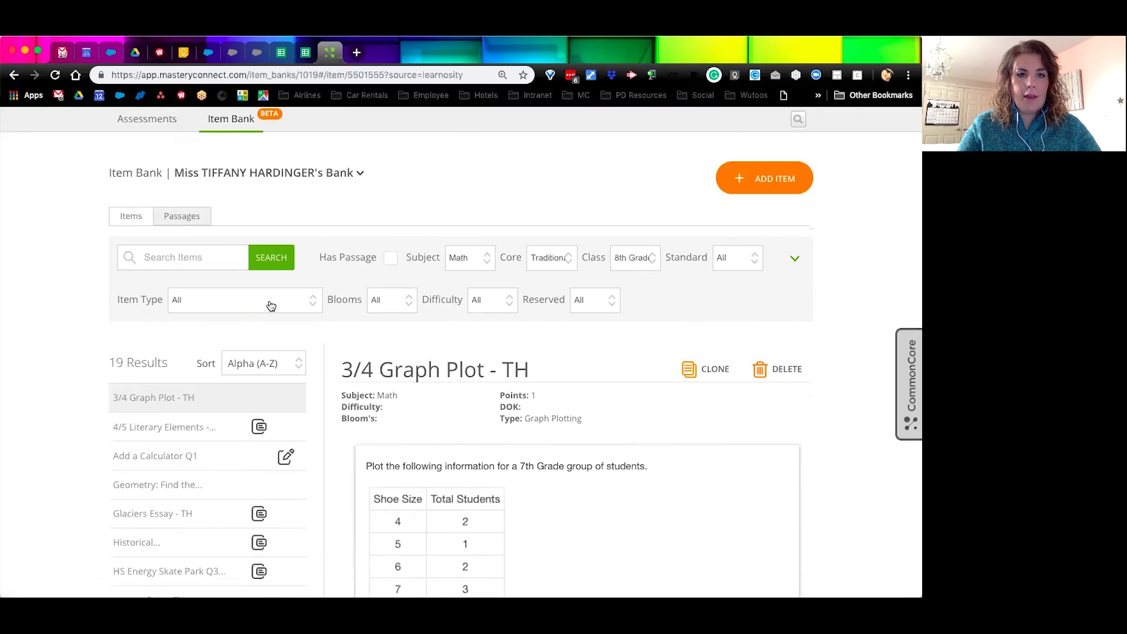
left_click(315, 307)
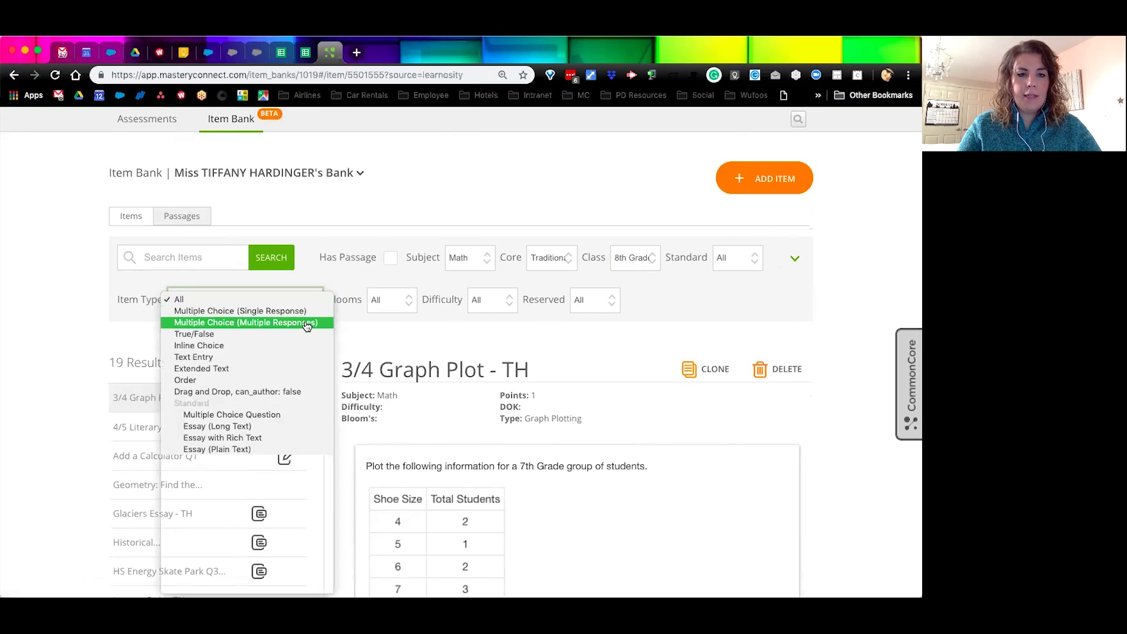
scroll(307, 322, "down", 5)
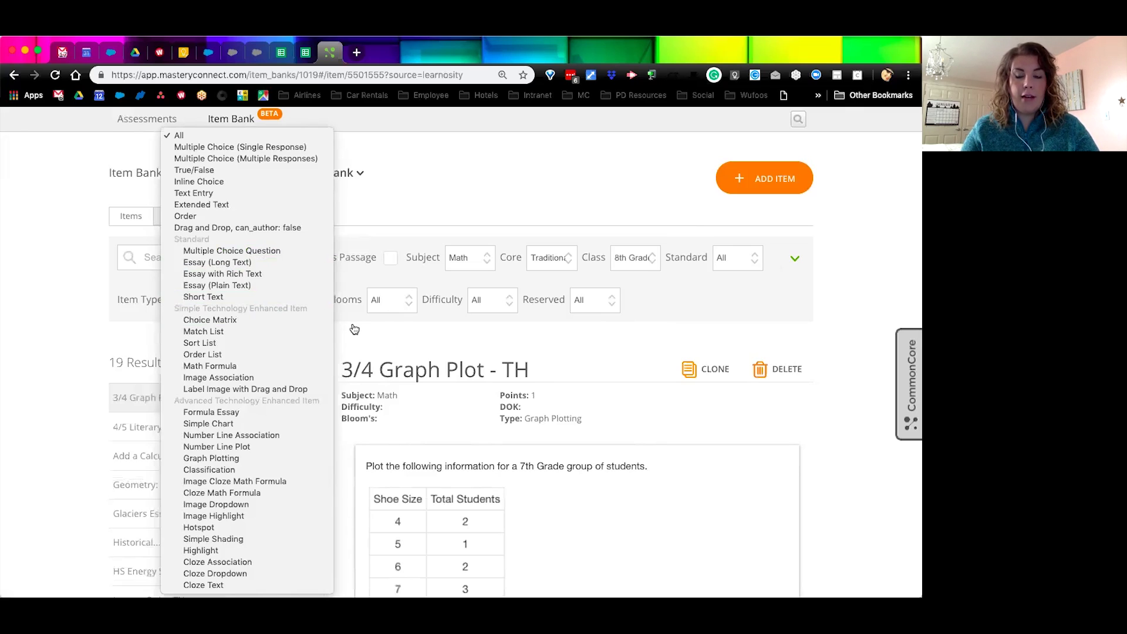
left_click(62, 319)
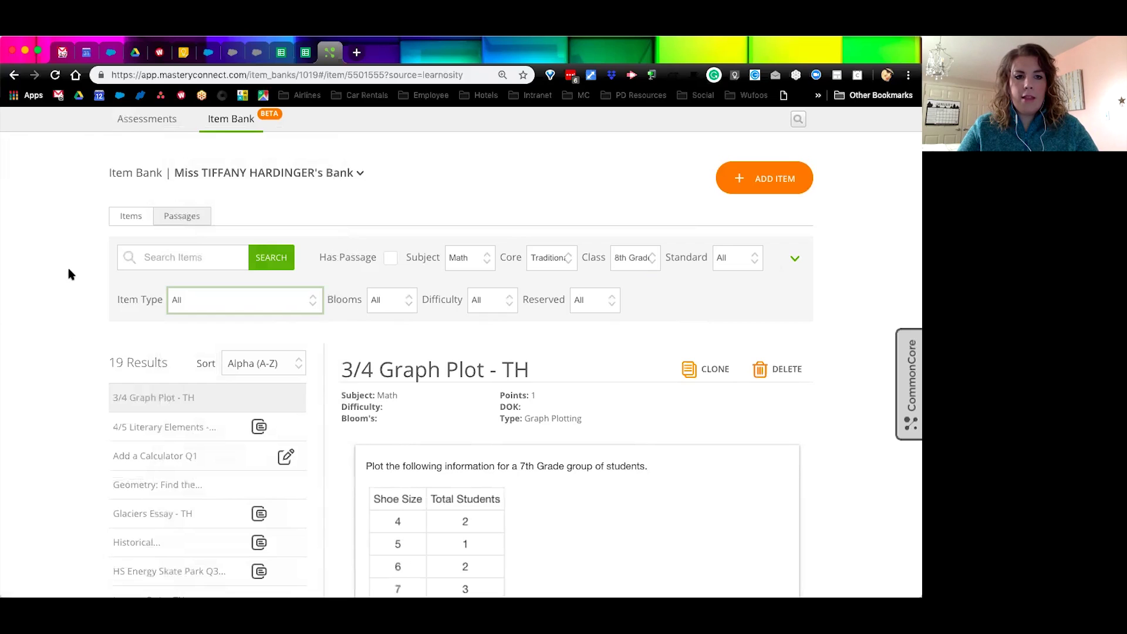
Keep the 19 results sorted Alpha (A-Z) and browse the list with 3/4 Graph Plot - TH shown
scroll(84, 304, "down", 2)
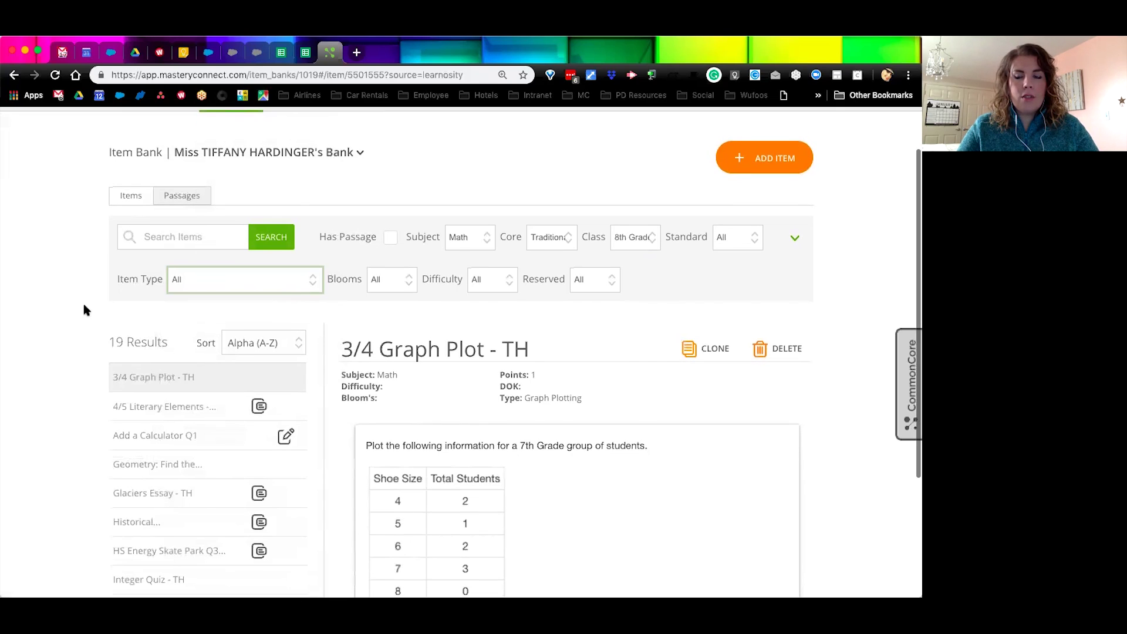
scroll(83, 304, "down", 1)
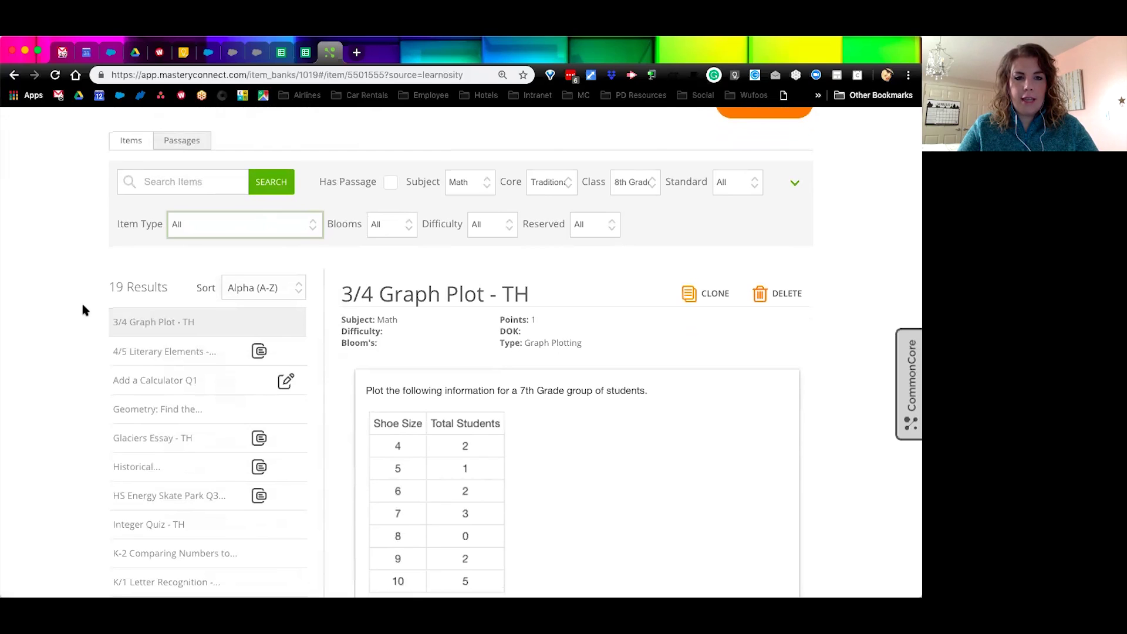
scroll(82, 309, "down", 1)
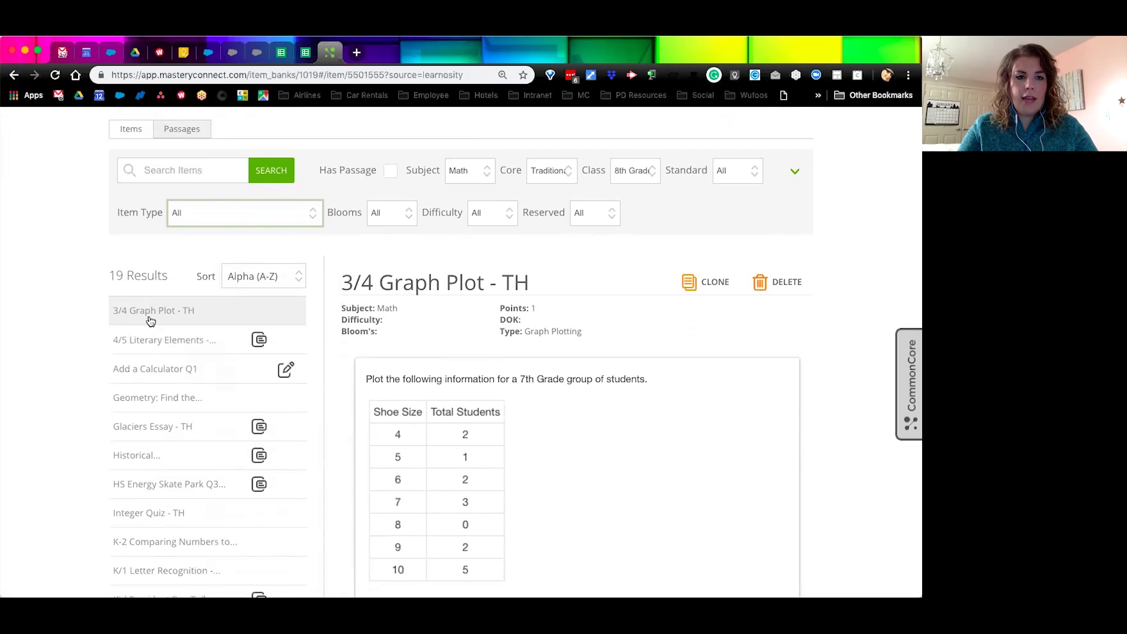
left_click(242, 277)
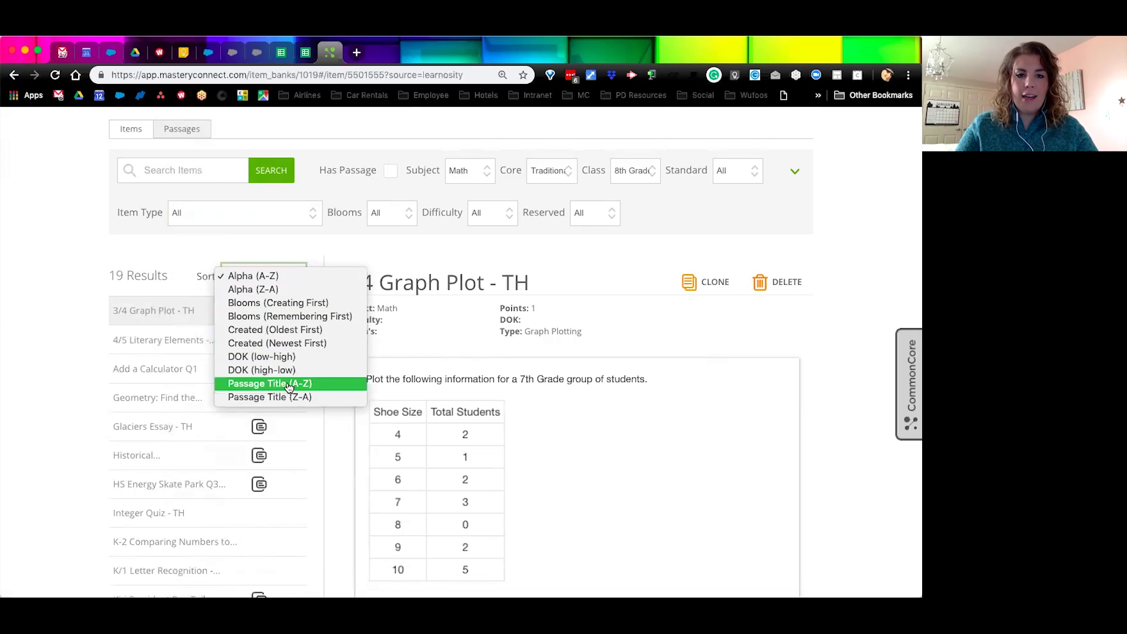
left_click(83, 268)
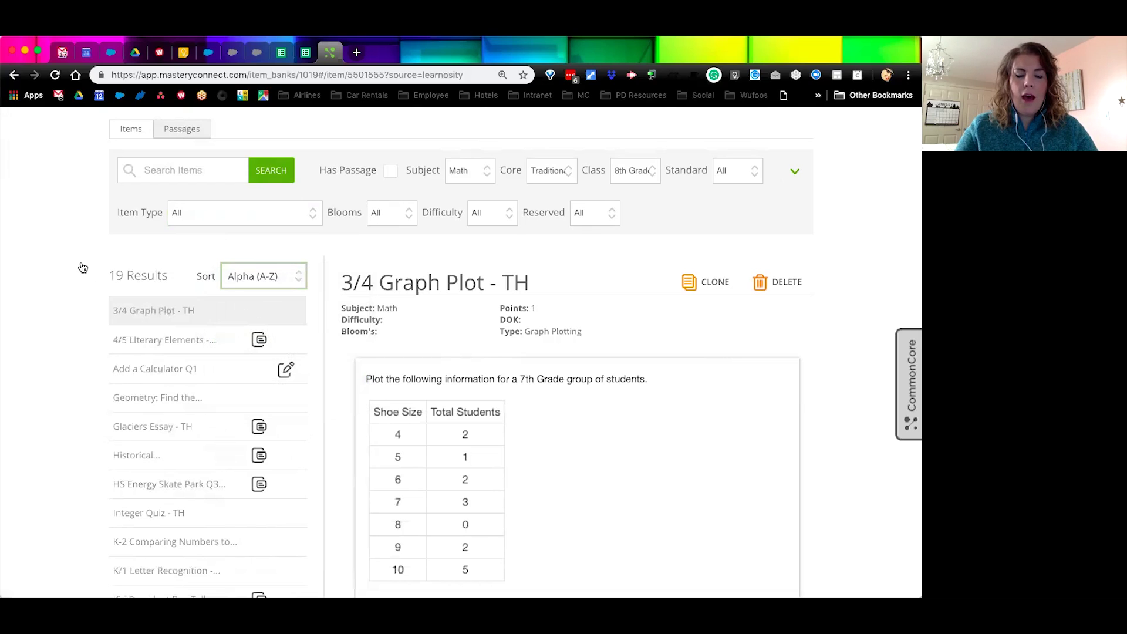
scroll(74, 284, "down", 2)
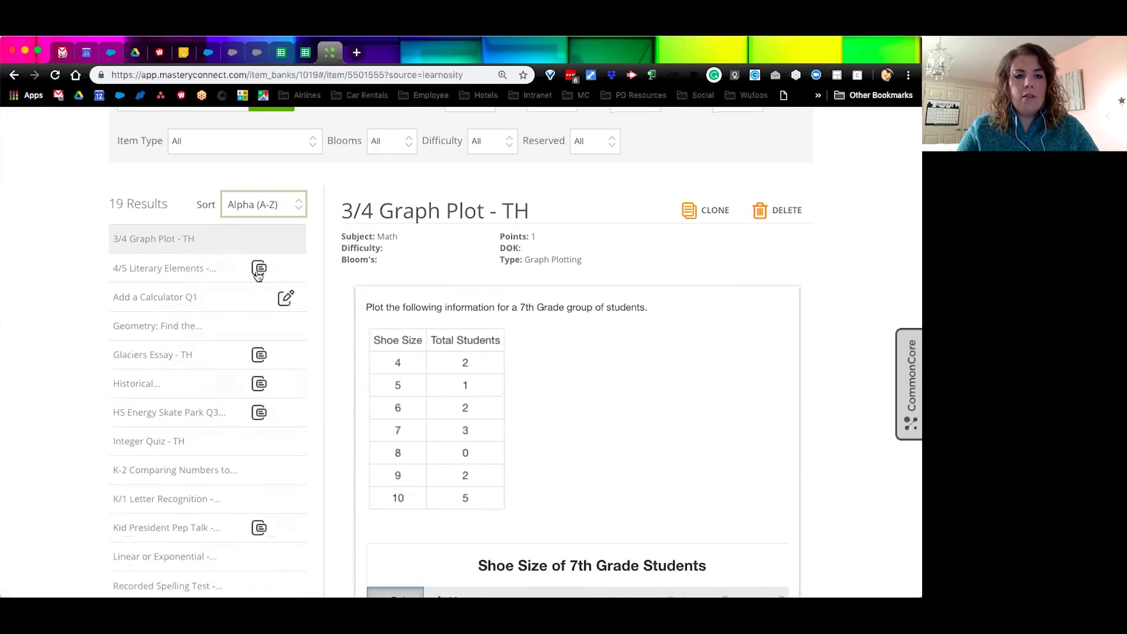
mouse_move(256, 271)
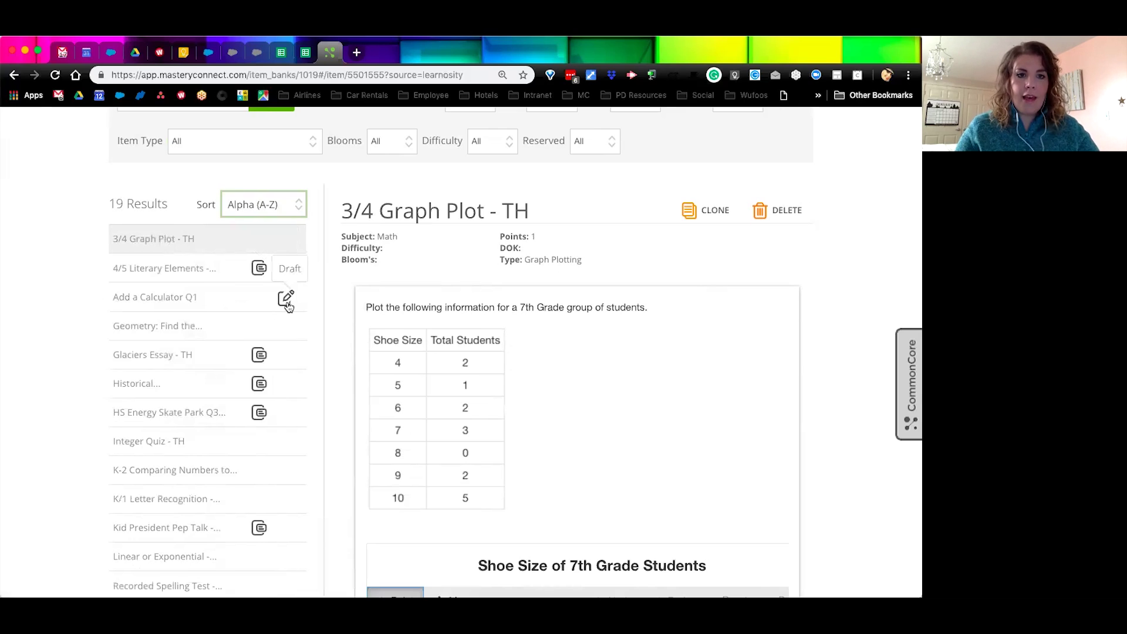
scroll(170, 414, "down", 5)
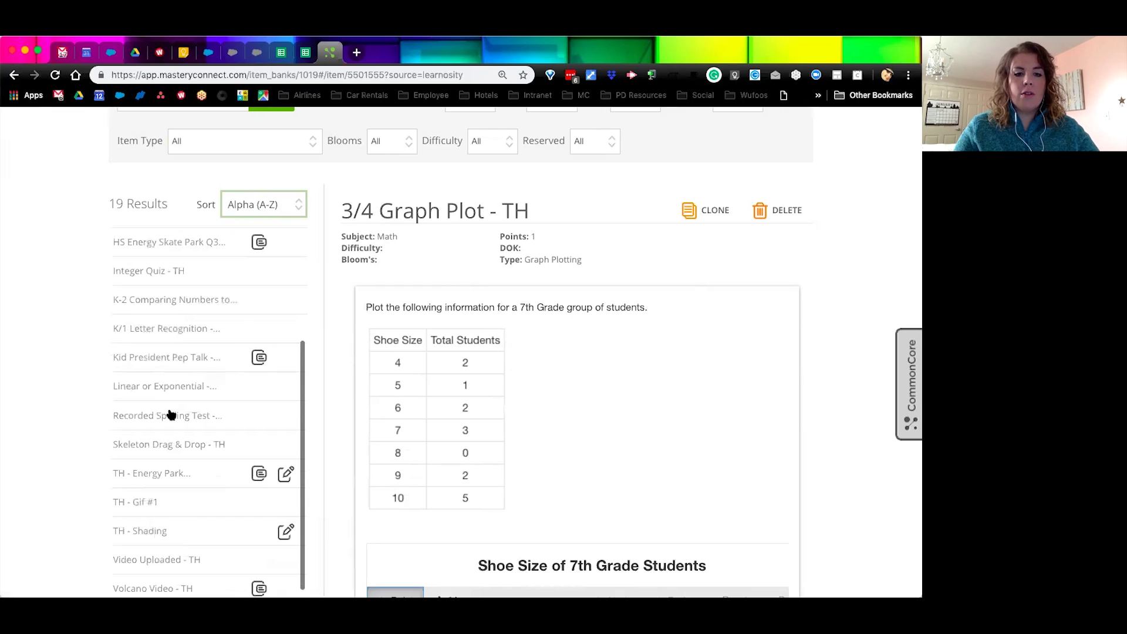
scroll(172, 414, "up", 5)
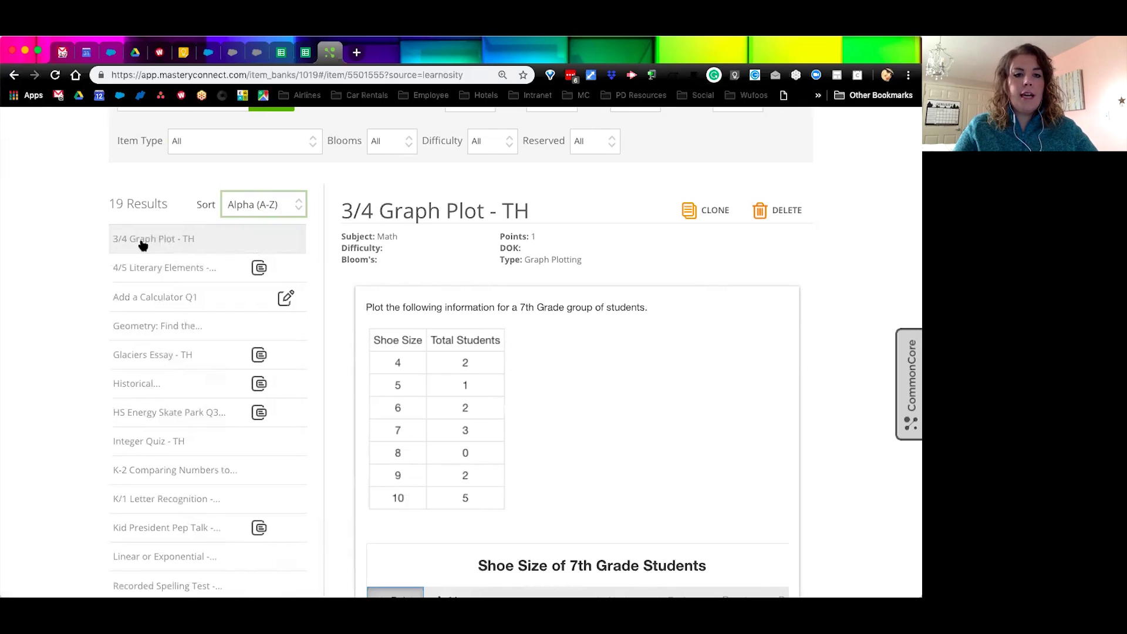
Open the 4/5 Literary Elements - TH item and scroll through its Raven Gives the World Light passage
left_click(162, 268)
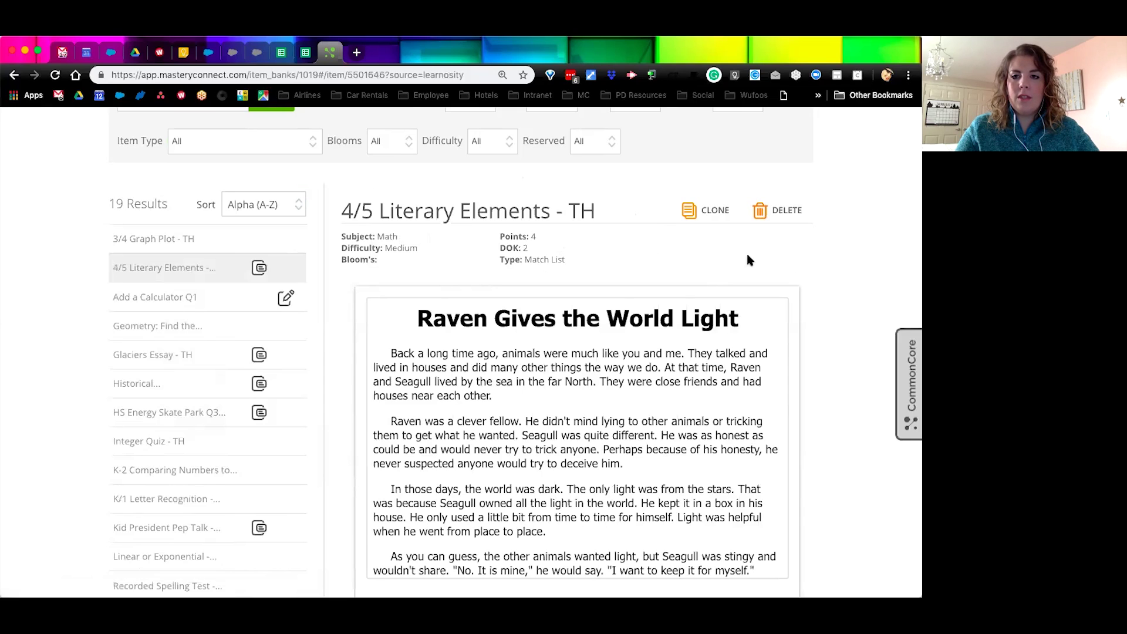
scroll(838, 311, "down", 1)
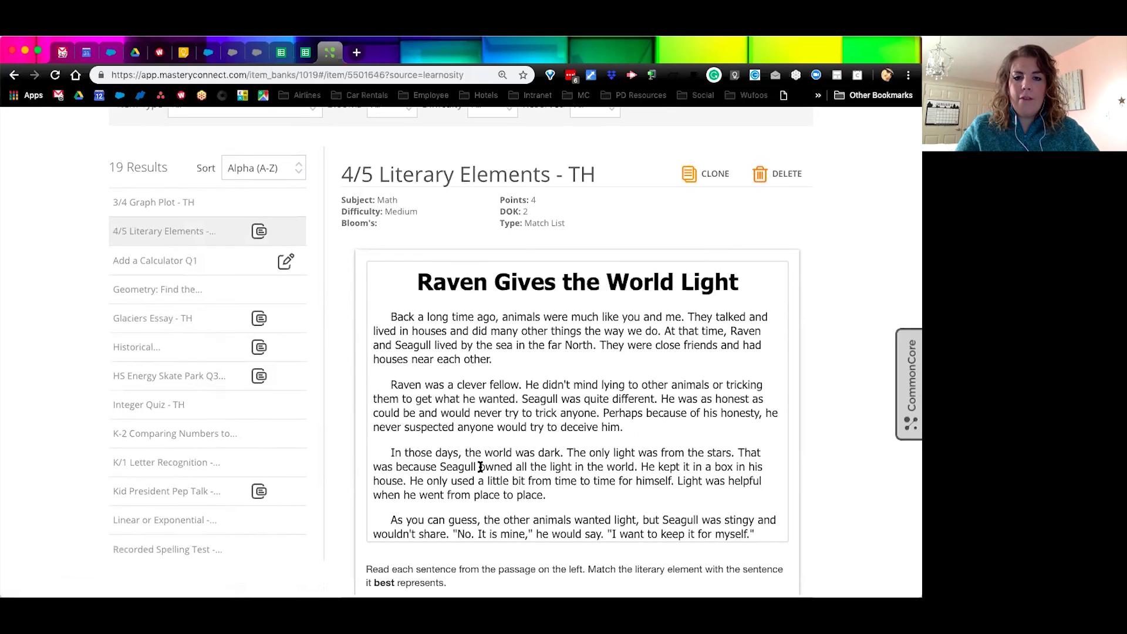
scroll(435, 552, "down", 5)
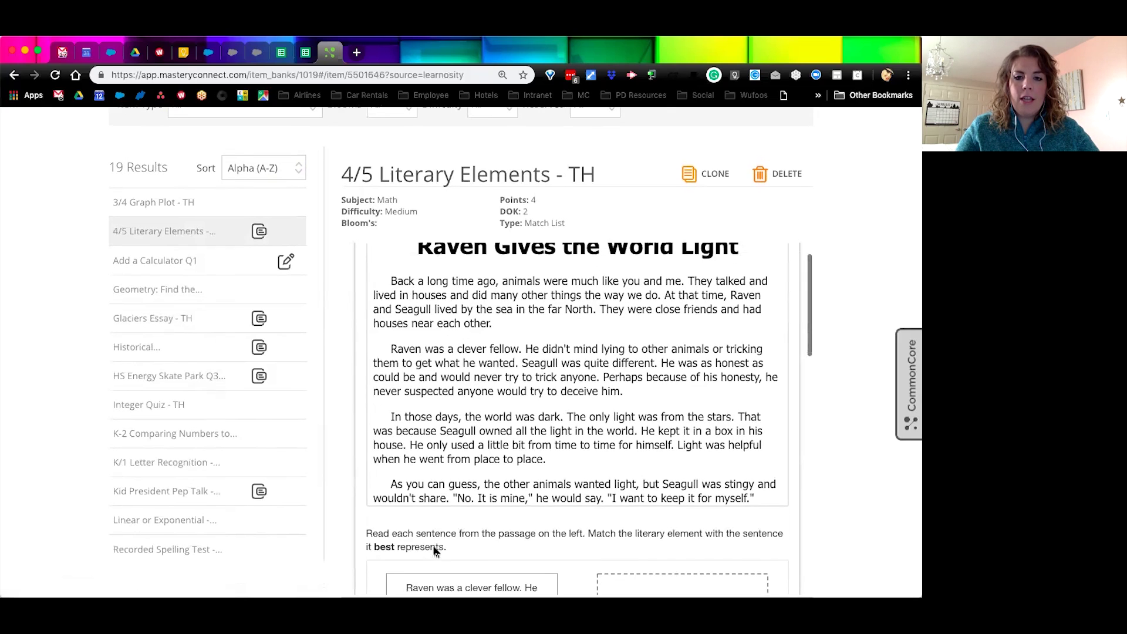
scroll(370, 464, "down", 6)
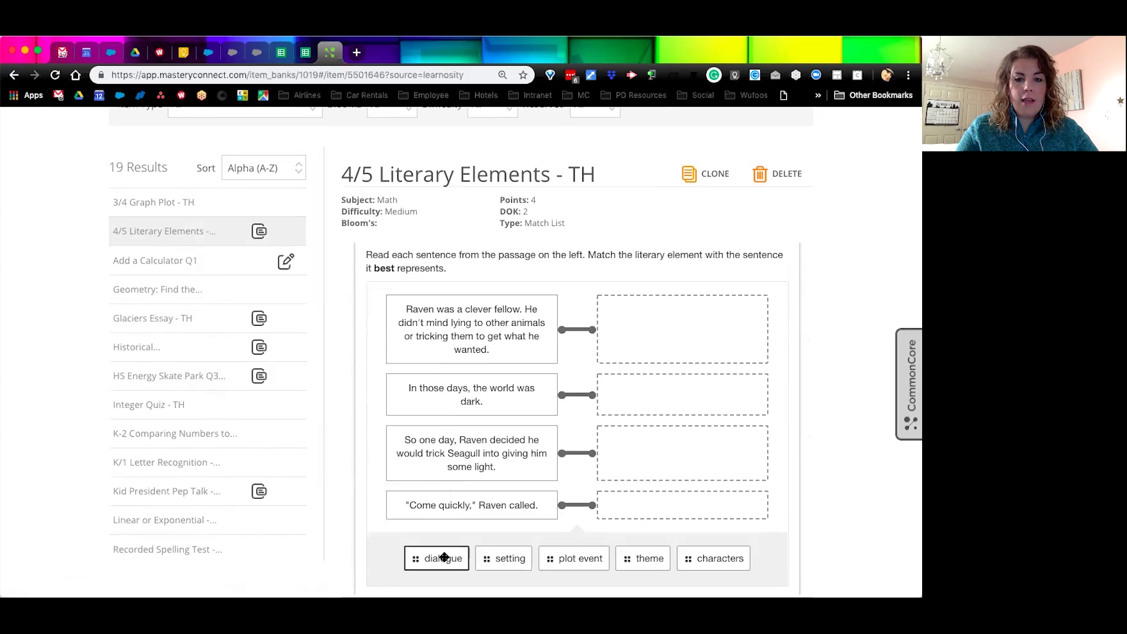
Match dialogue, plot event and setting to the first three sentences
left_click_drag(441, 555, 648, 334)
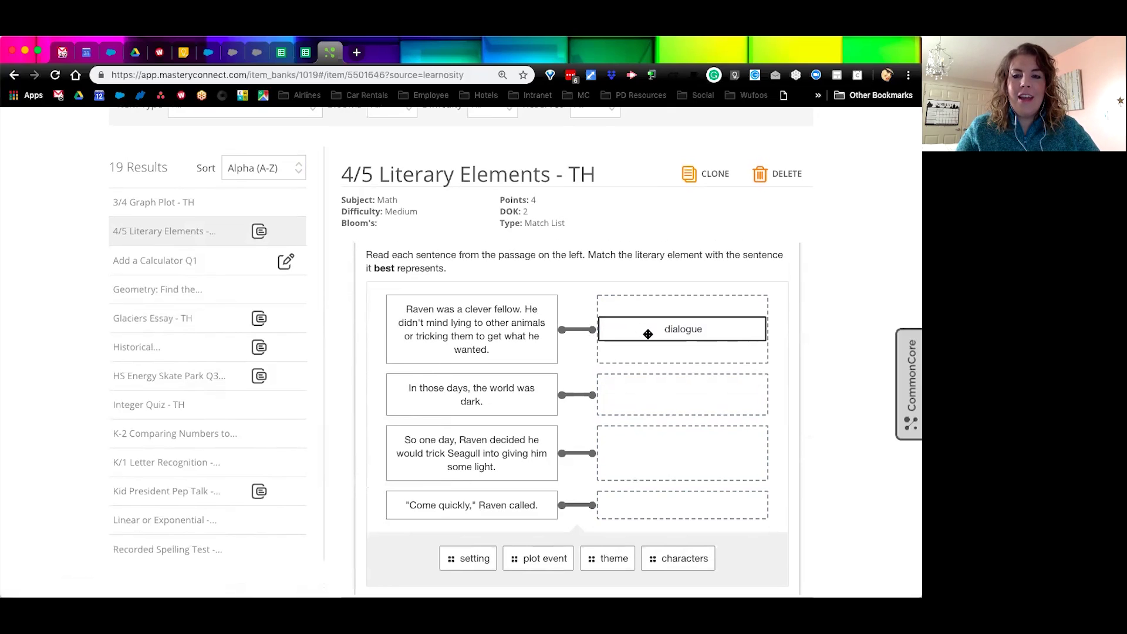
left_click_drag(546, 558, 650, 391)
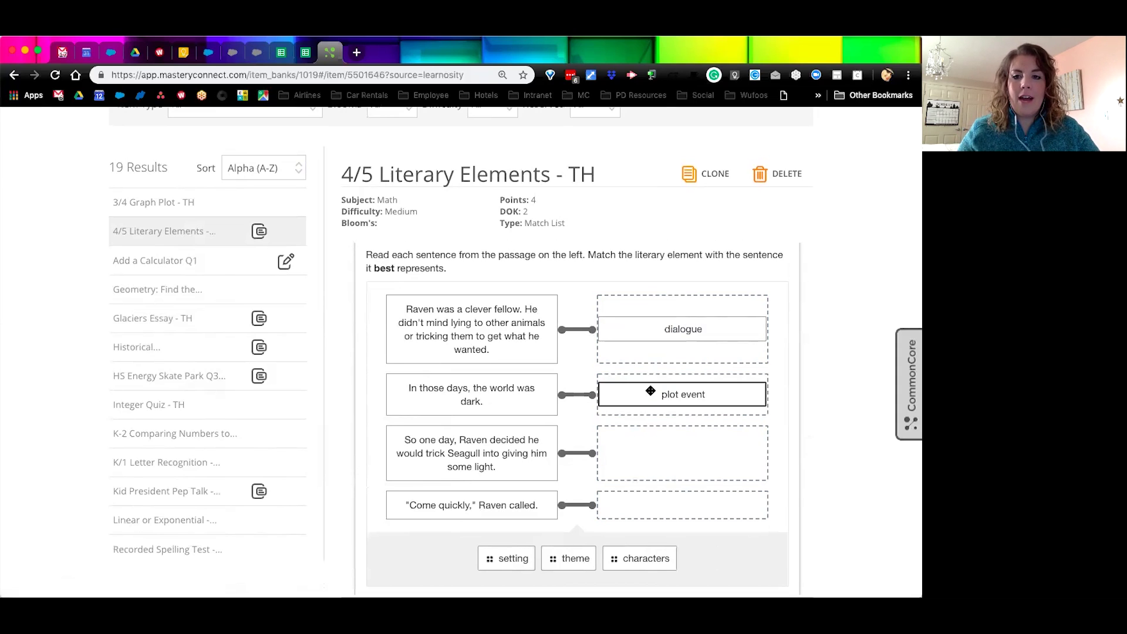
left_click_drag(503, 559, 622, 456)
scroll(762, 541, "down", 4)
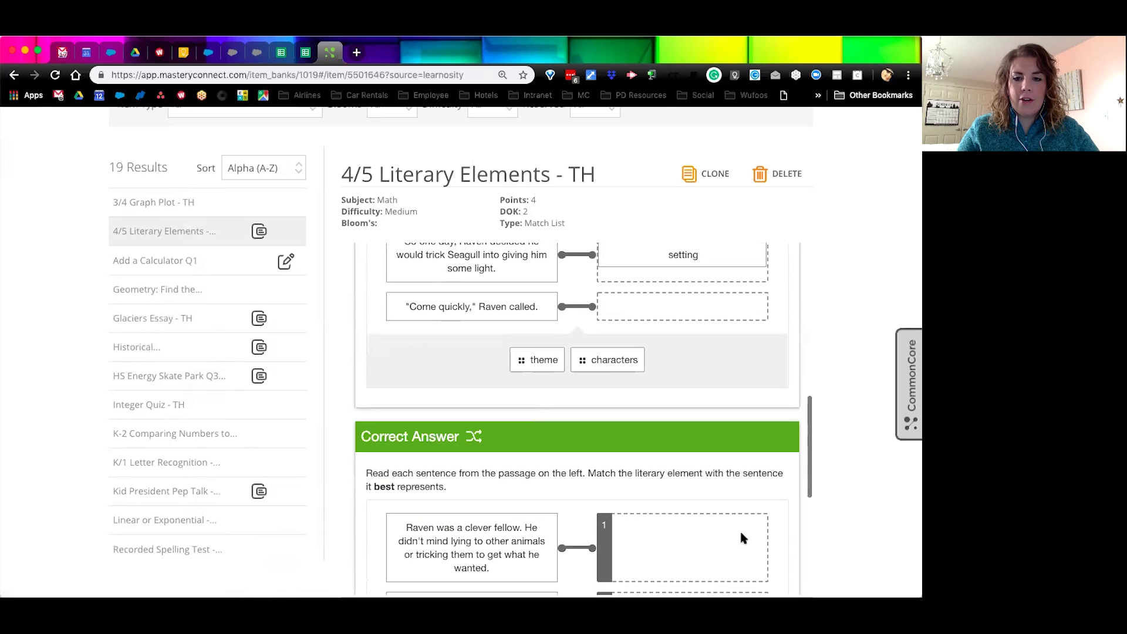
scroll(741, 537, "down", 2)
scroll(741, 537, "up", 10)
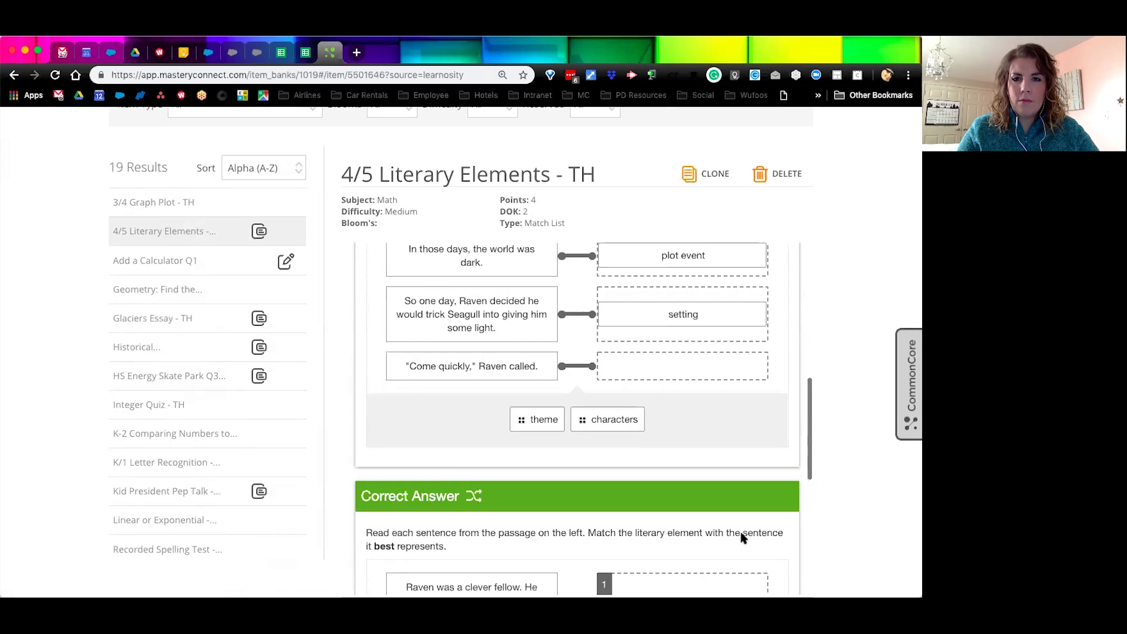
scroll(740, 537, "up", 2)
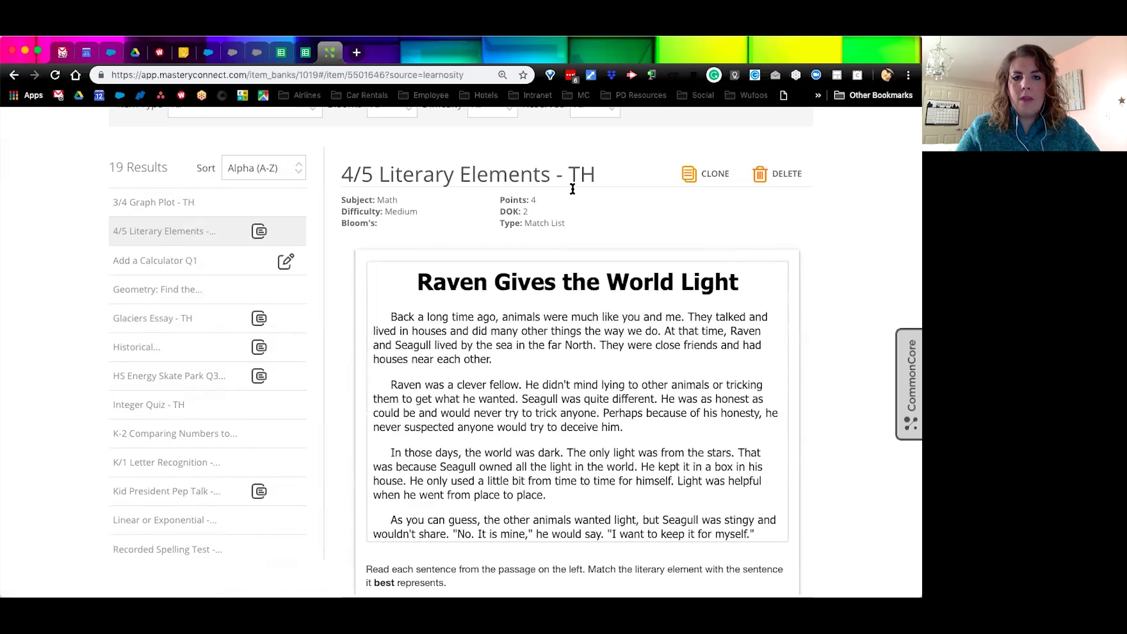
Open the Add a Calculator Q1 draft, move its calculator over the question, then close it
left_click(145, 265)
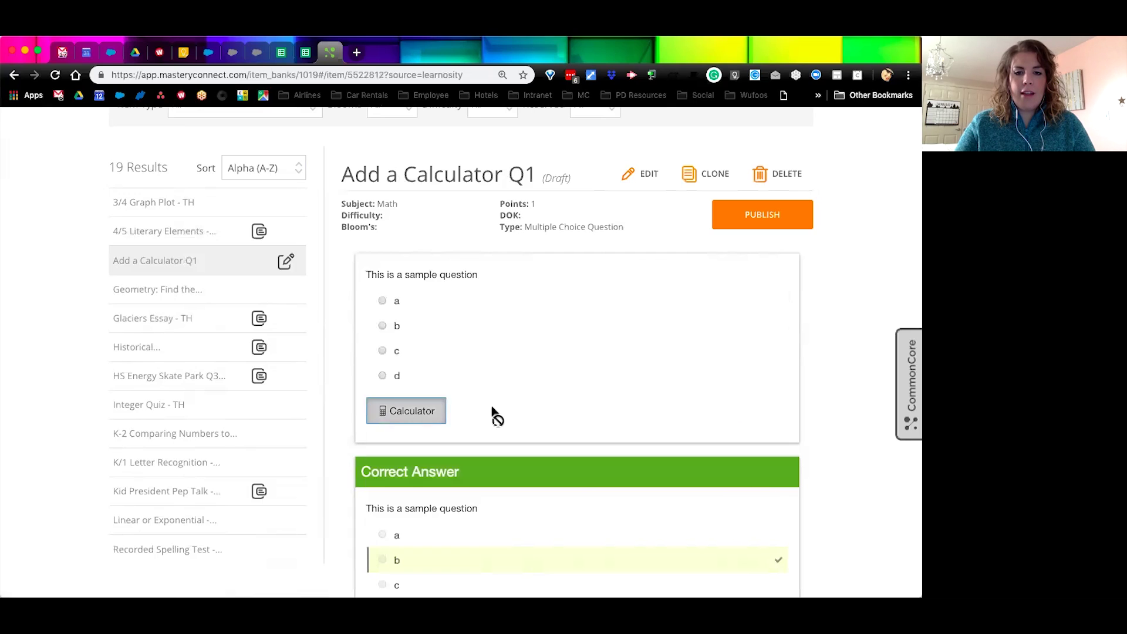
left_click(412, 411)
scroll(515, 406, "down", 1)
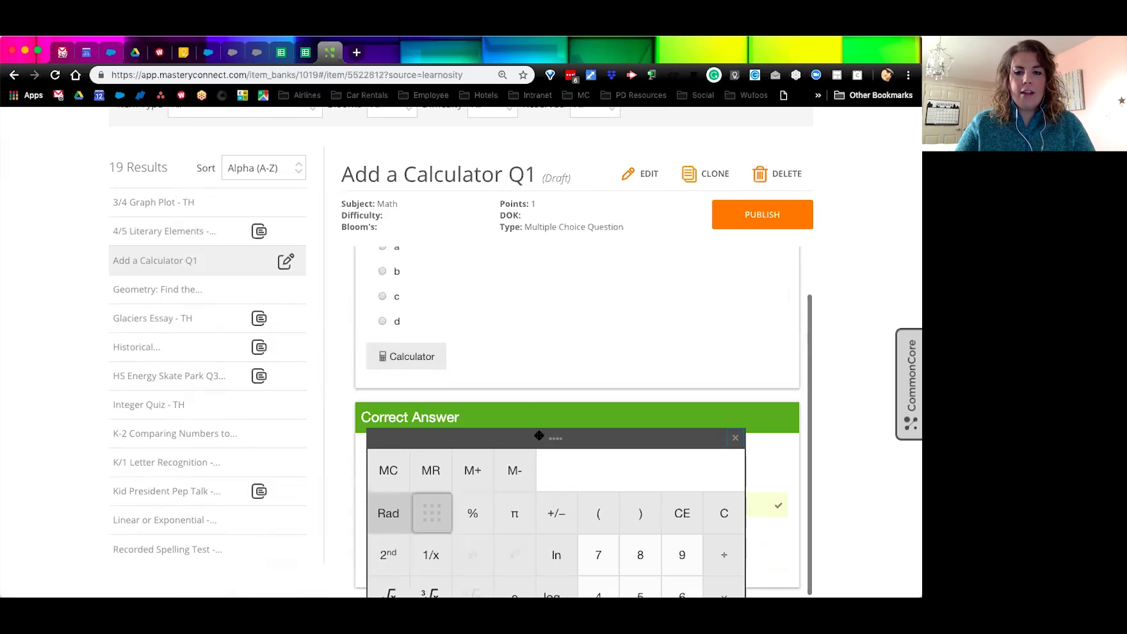
left_click_drag(537, 437, 521, 304)
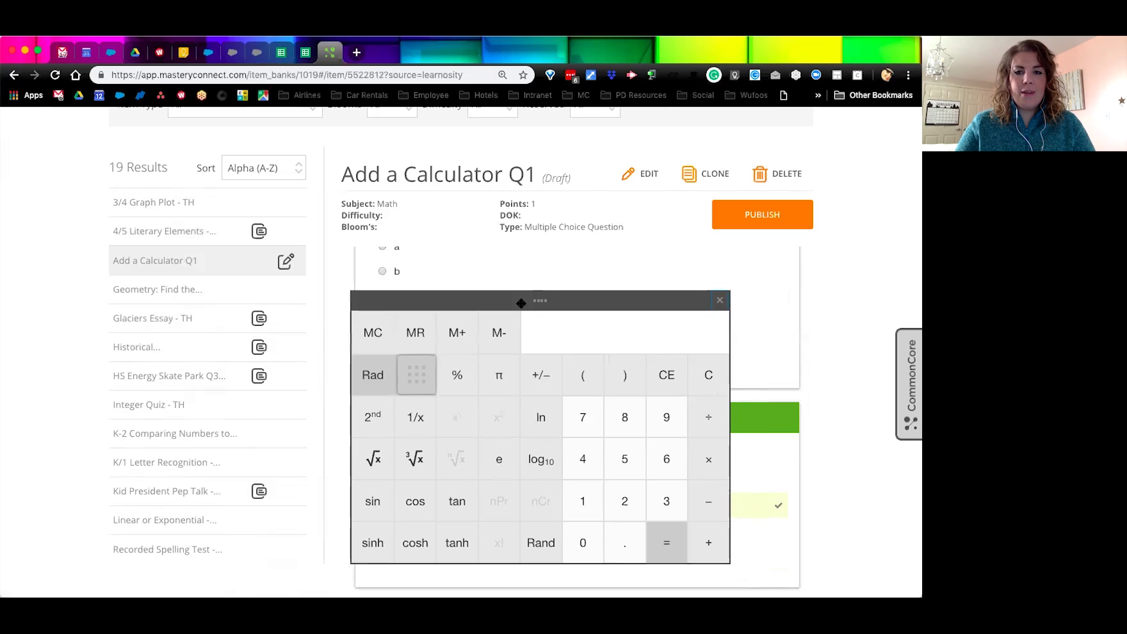
left_click(719, 301)
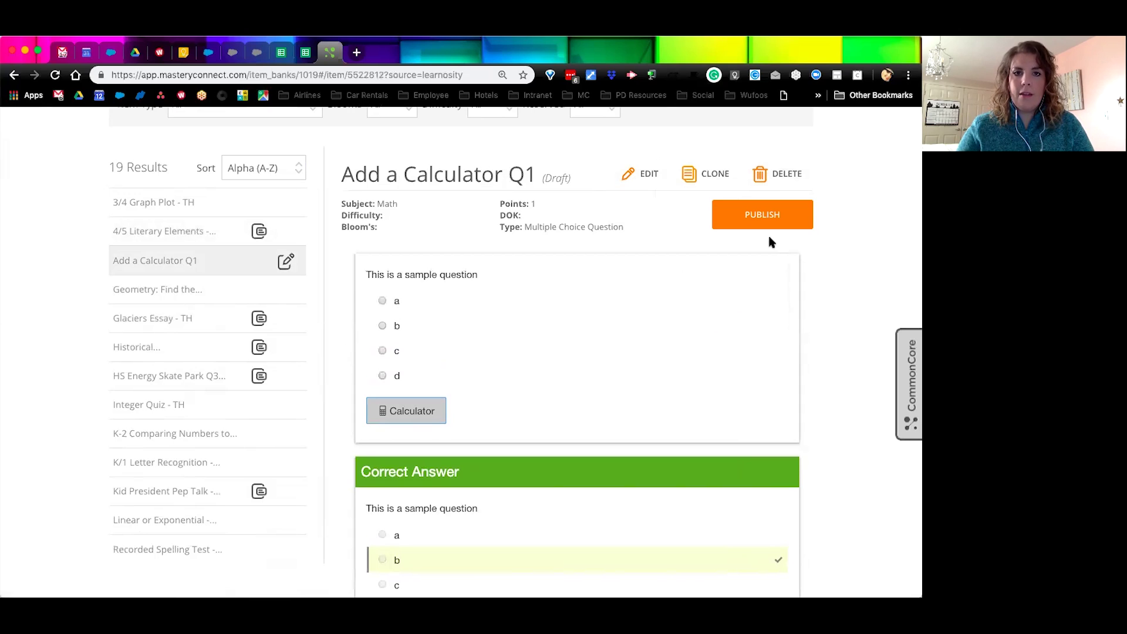
Switch to the 15 passages and open Fable - The City Mouse and the Country Mouse
scroll(817, 252, "up", 2)
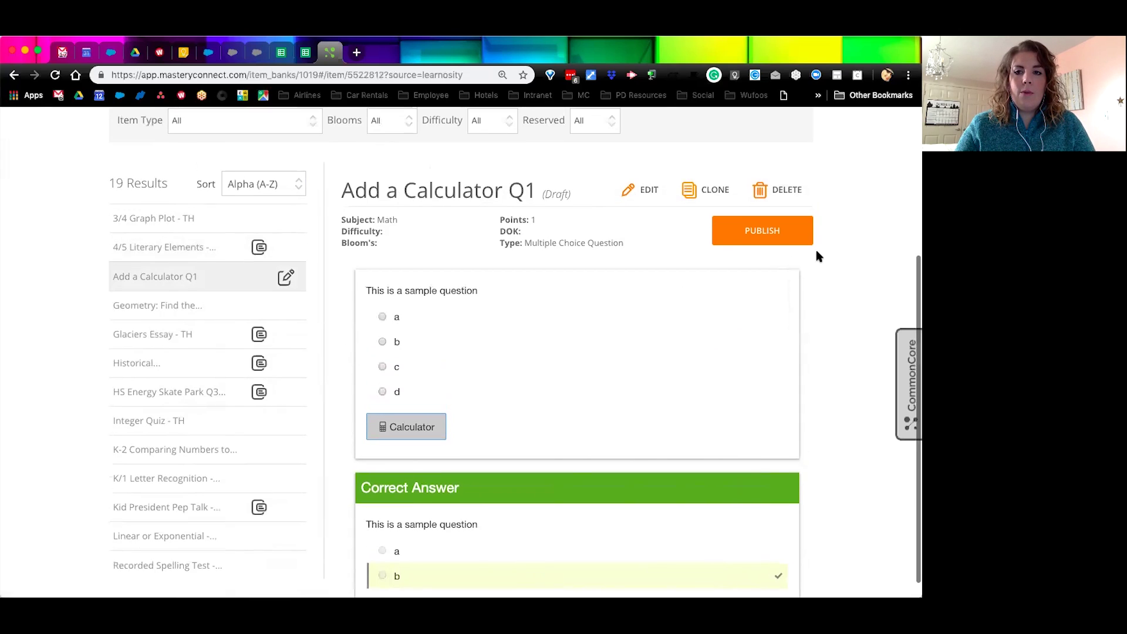
scroll(818, 255, "up", 4)
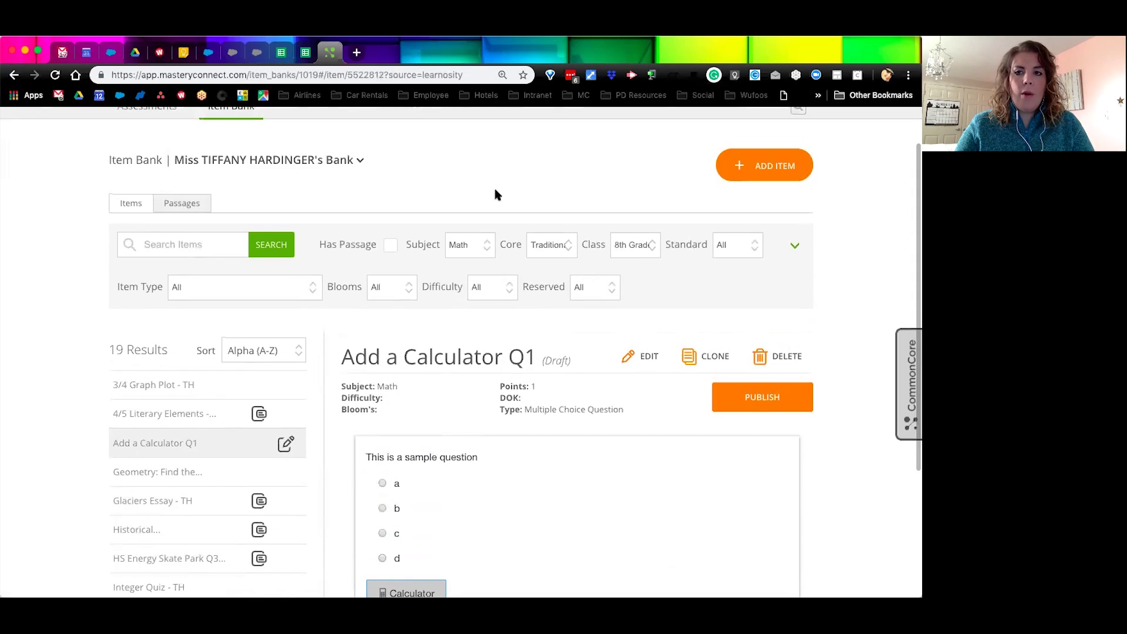
left_click(179, 205)
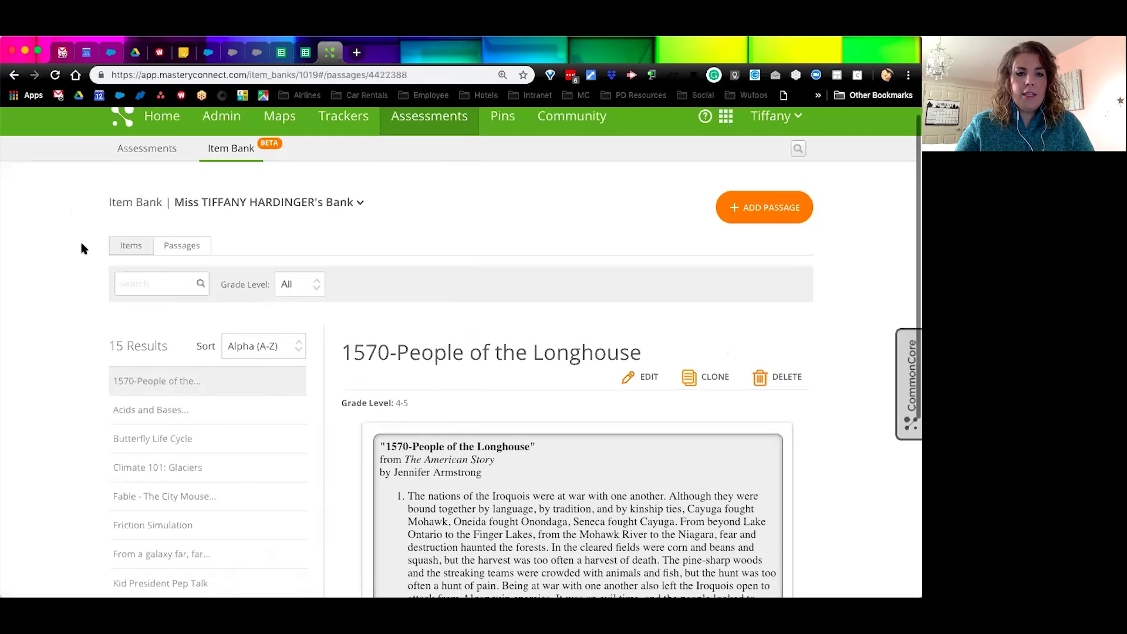
scroll(83, 248, "down", 3)
scroll(81, 243, "down", 3)
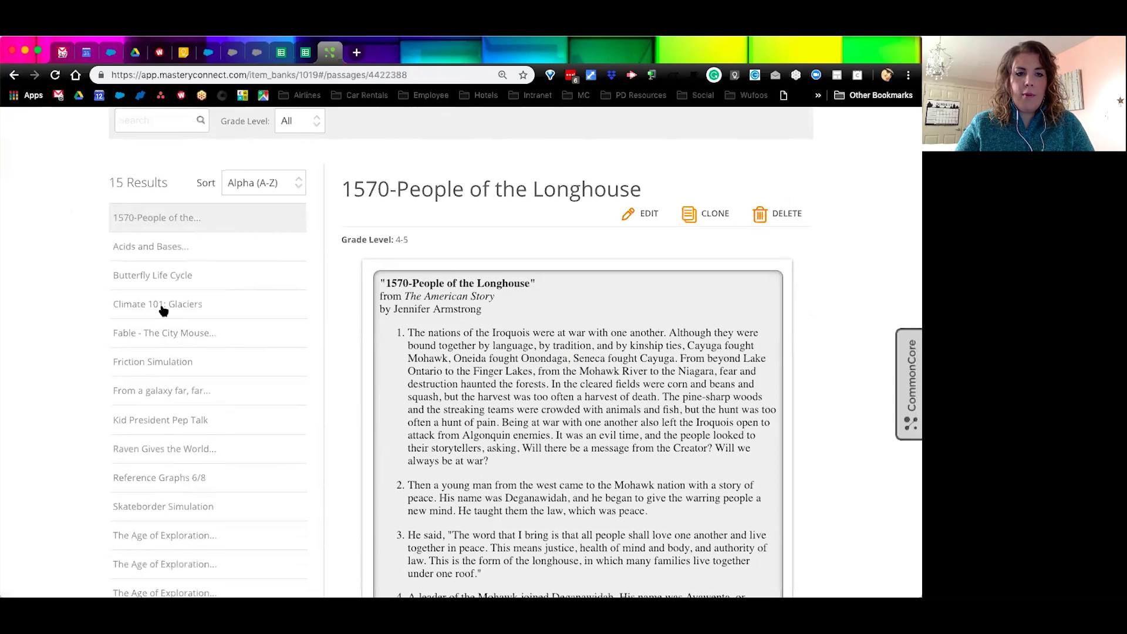
left_click(146, 334)
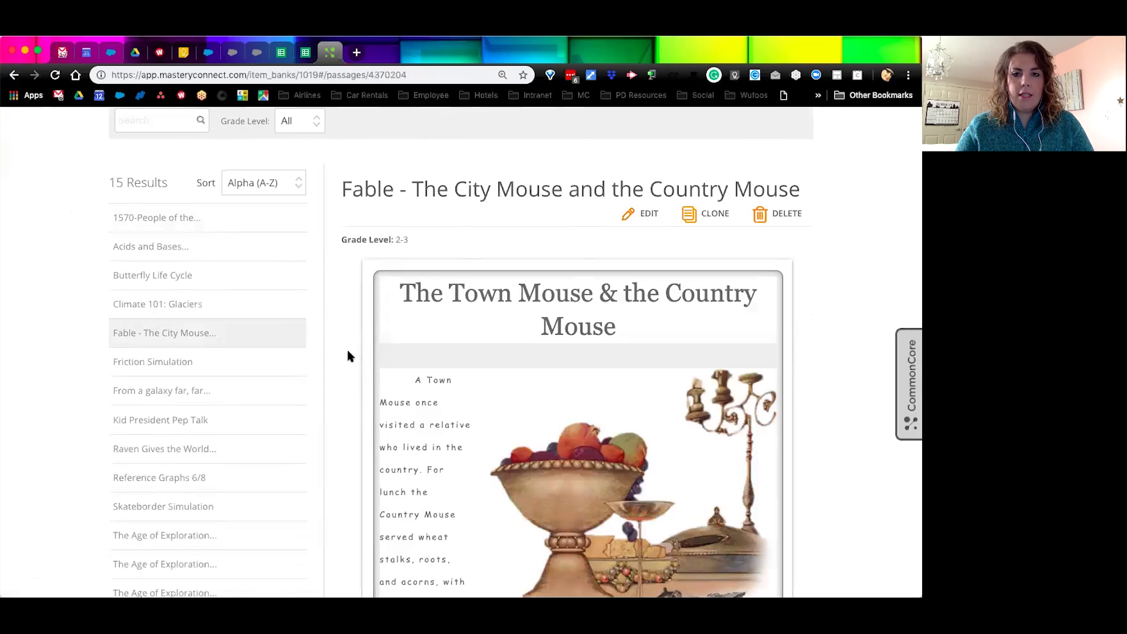
scroll(347, 354, "down", 3)
scroll(348, 355, "up", 4)
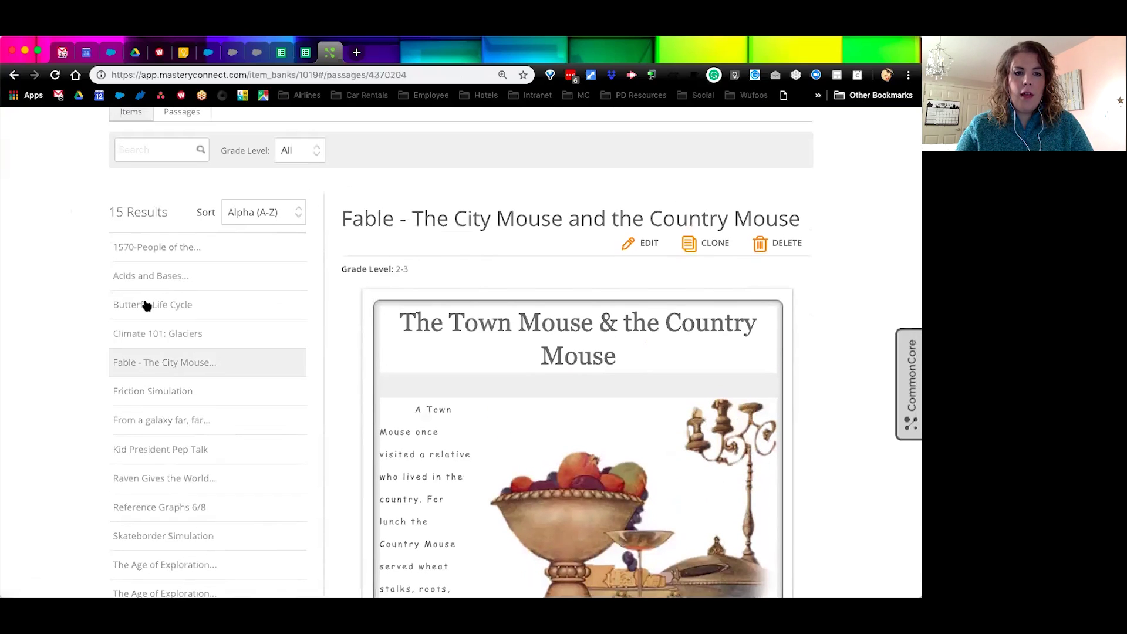
Open the Butterfly Life Cycle passage and pause its slideshow
left_click(144, 305)
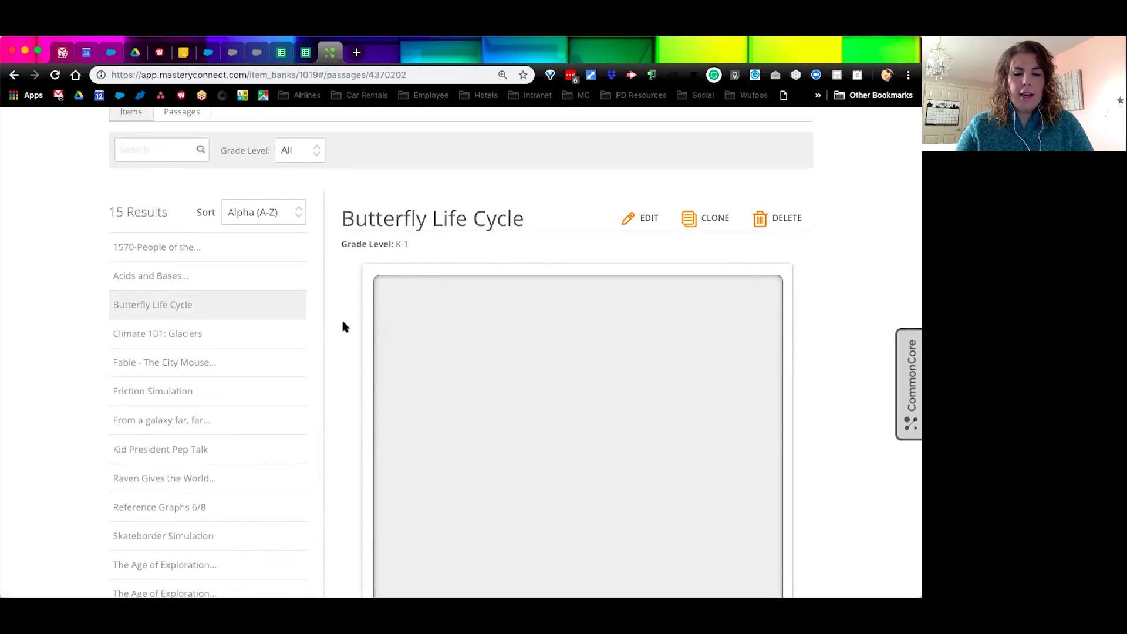
scroll(339, 341, "down", 2)
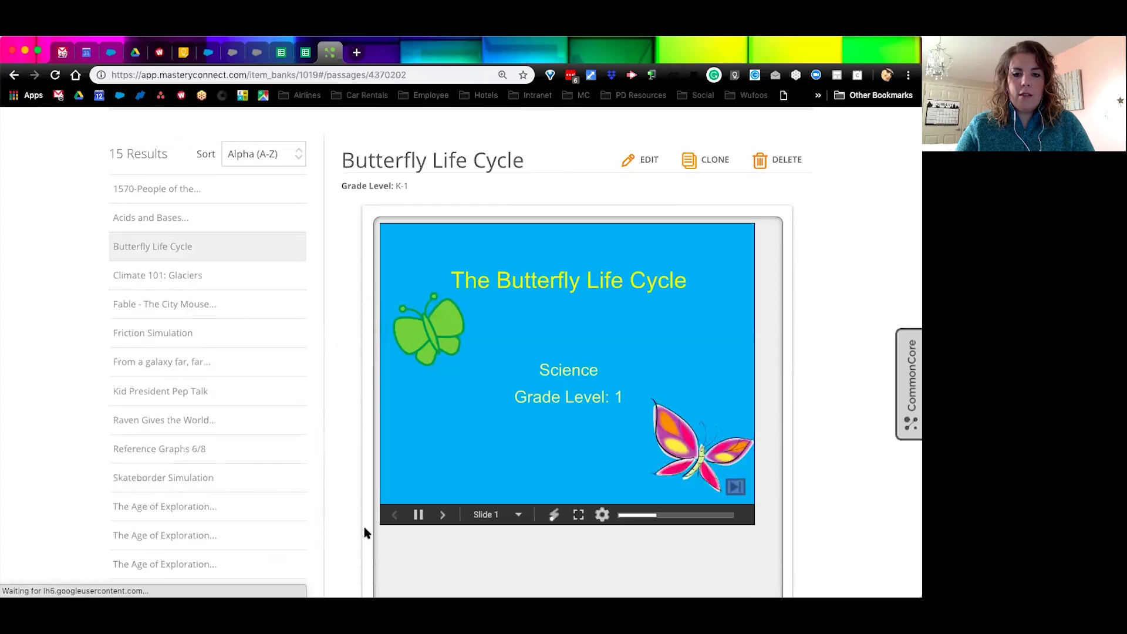
left_click(418, 515)
Open the Kid President Pep Talk passage (Grade 4-5) and view its embedded video
scroll(219, 443, "down", 1)
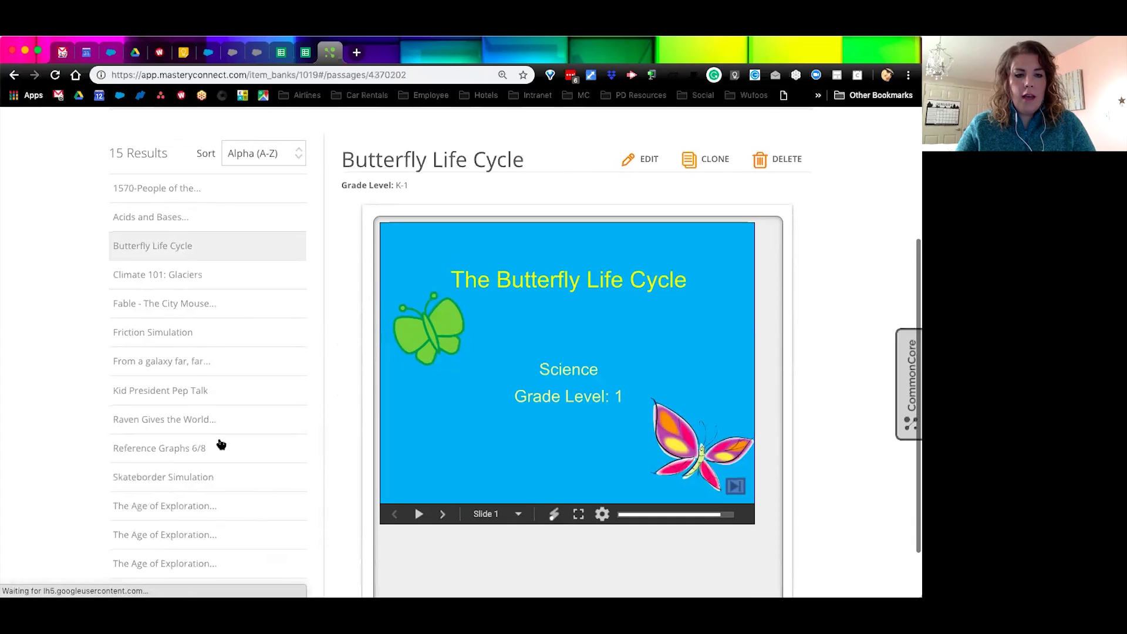
left_click(138, 391)
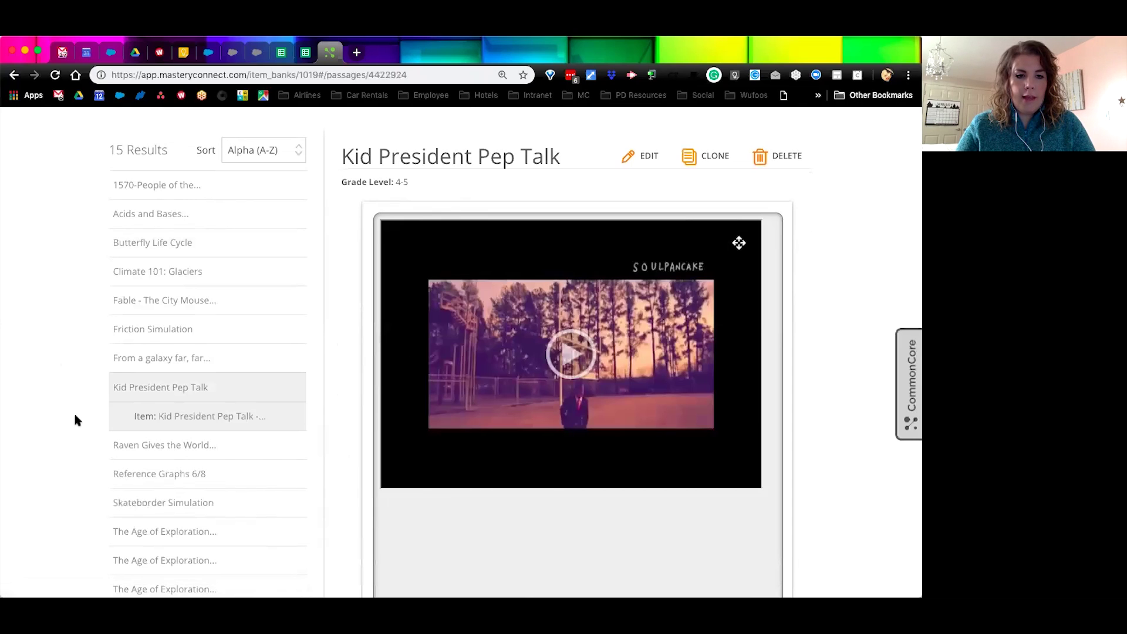
scroll(73, 411, "down", 2)
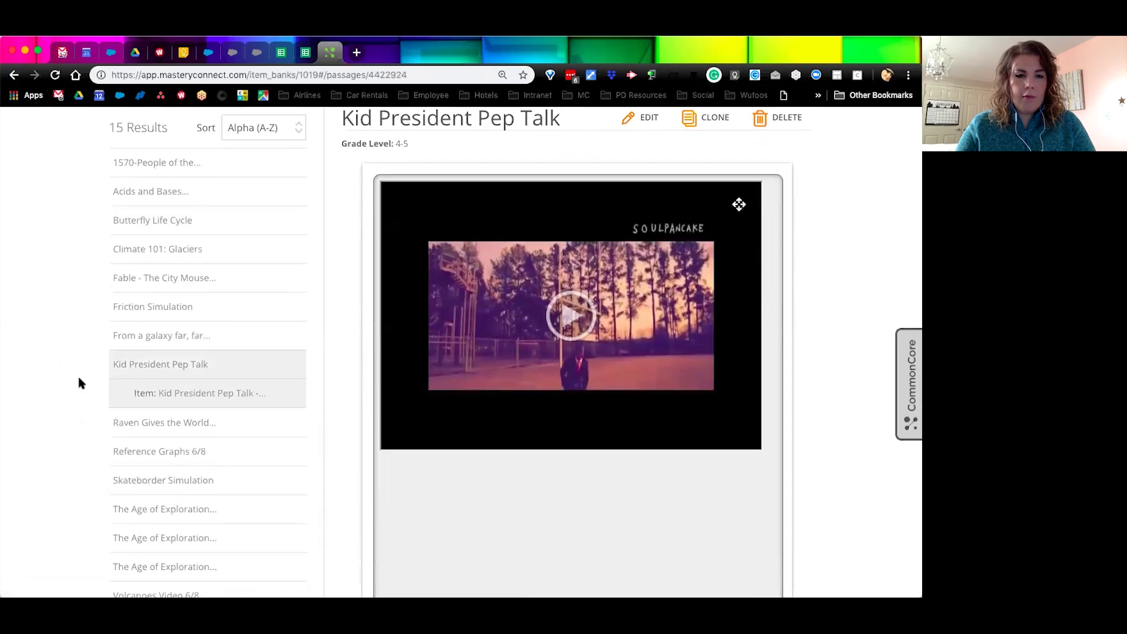
scroll(85, 391, "down", 1)
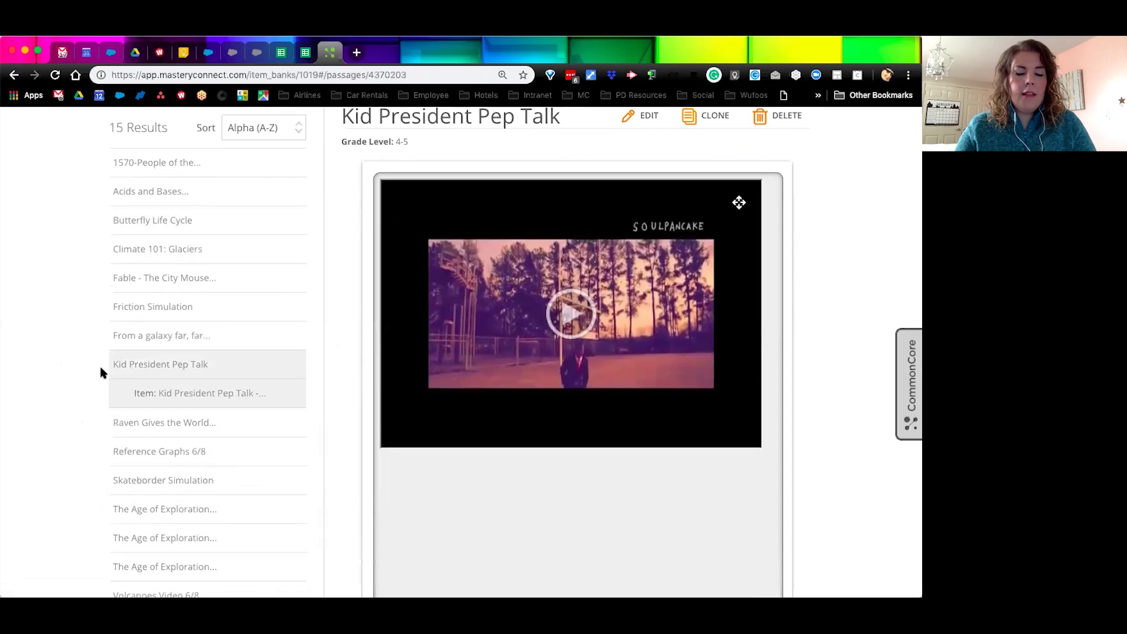
Open the Skateborder Simulation passage and scroll through it
left_click(122, 482)
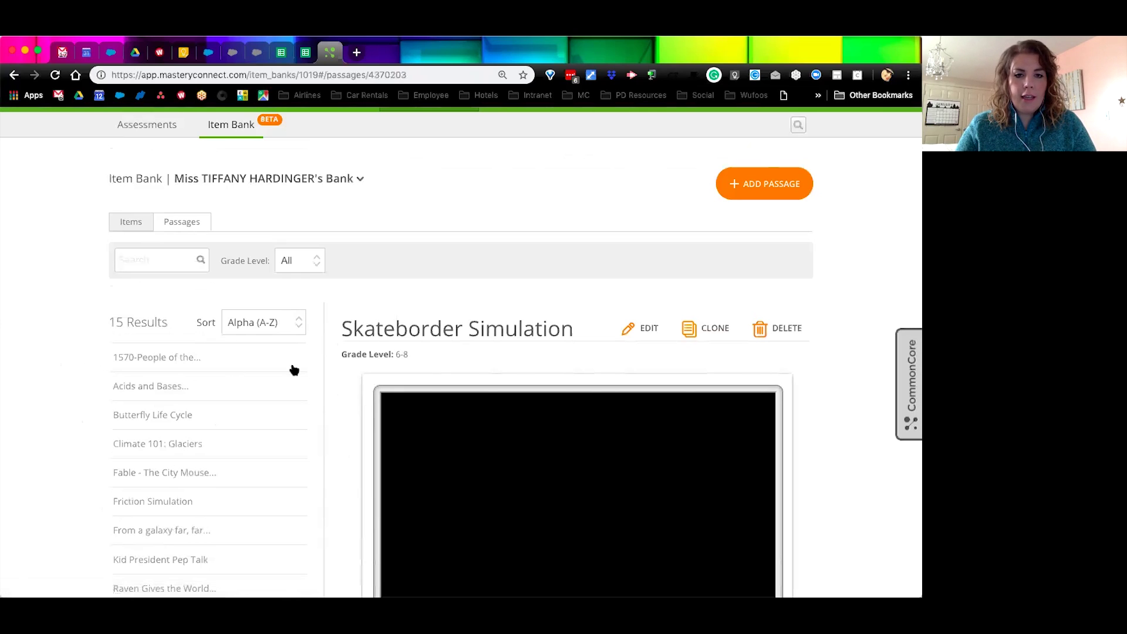
scroll(329, 422, "down", 1)
scroll(330, 427, "down", 2)
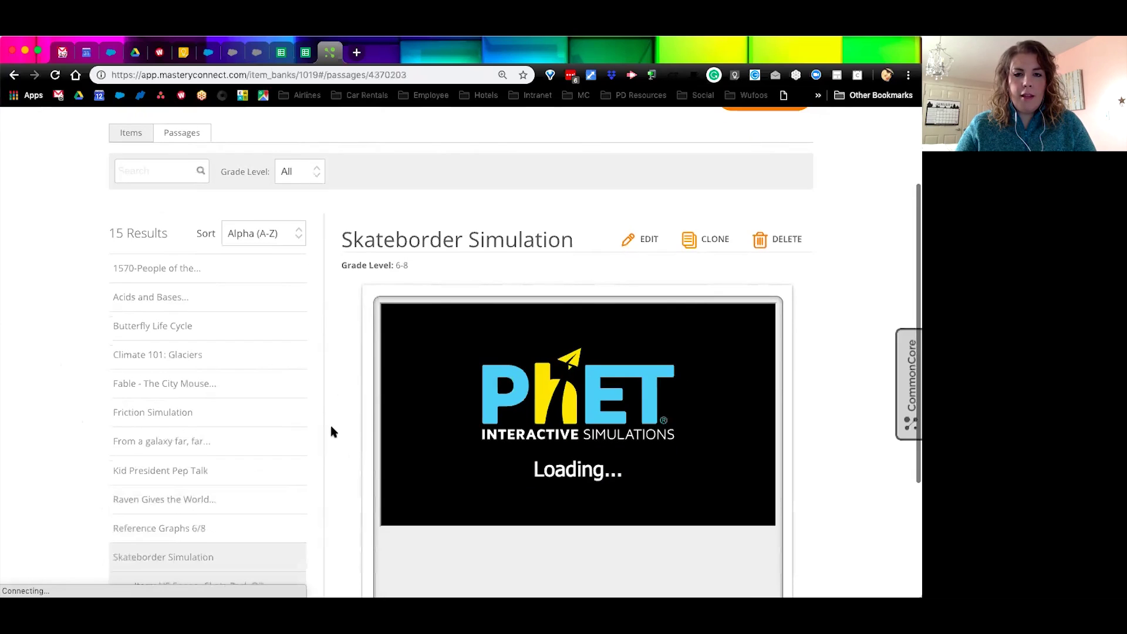
scroll(331, 427, "down", 1)
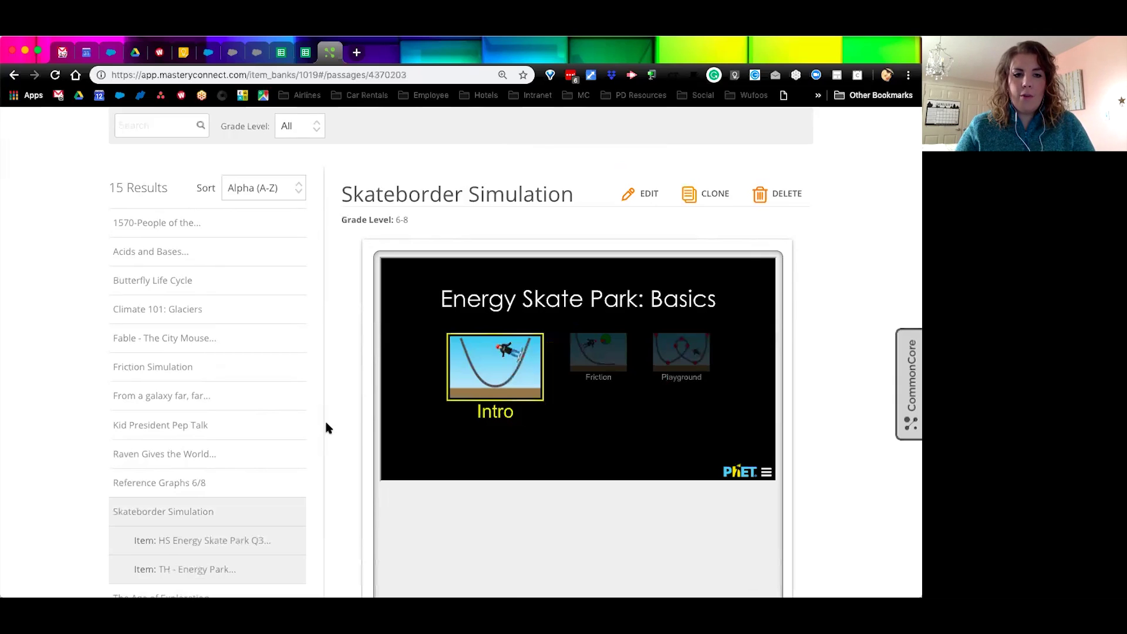
scroll(326, 427, "up", 3)
scroll(345, 344, "down", 1)
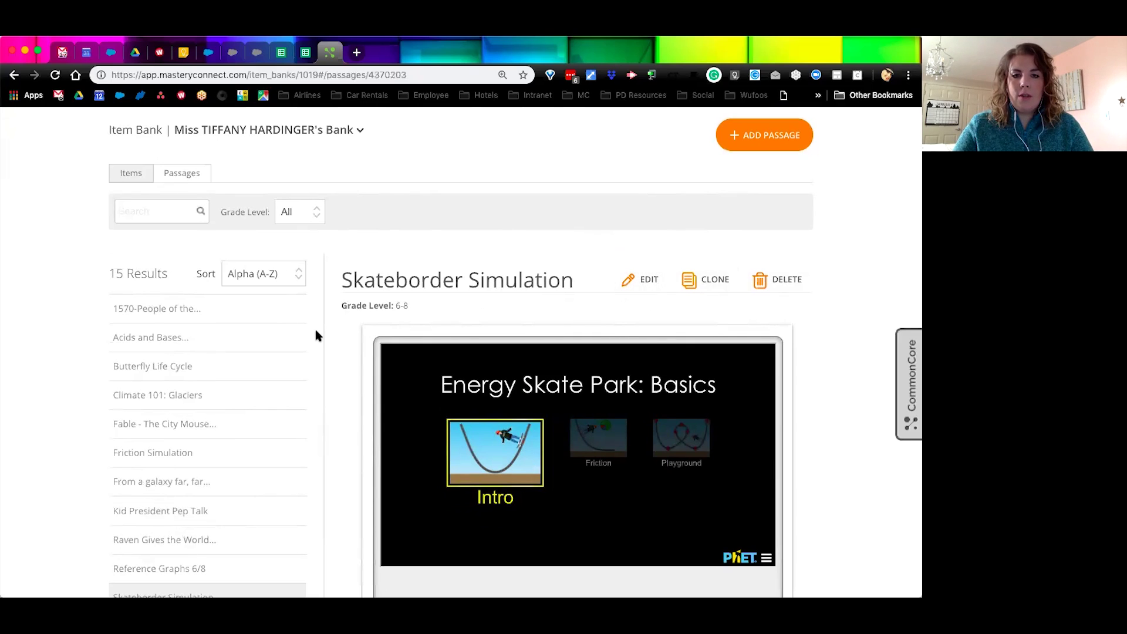
scroll(335, 334, "up", 2)
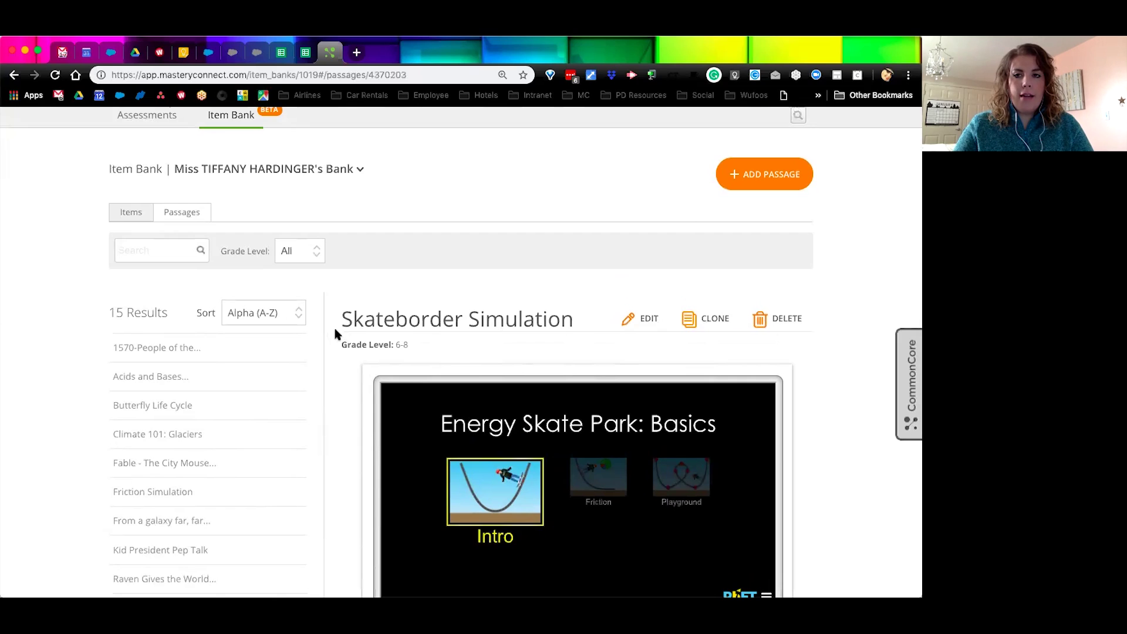
Leave Grade Level at All and return to the 24-item Items list
left_click(309, 256)
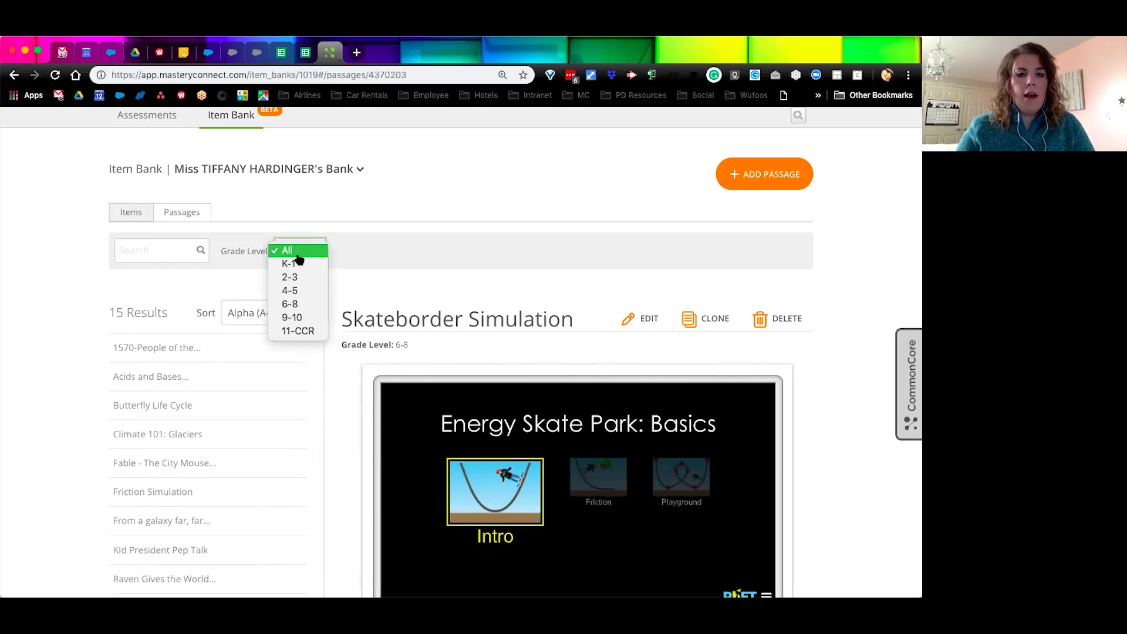
left_click(235, 286)
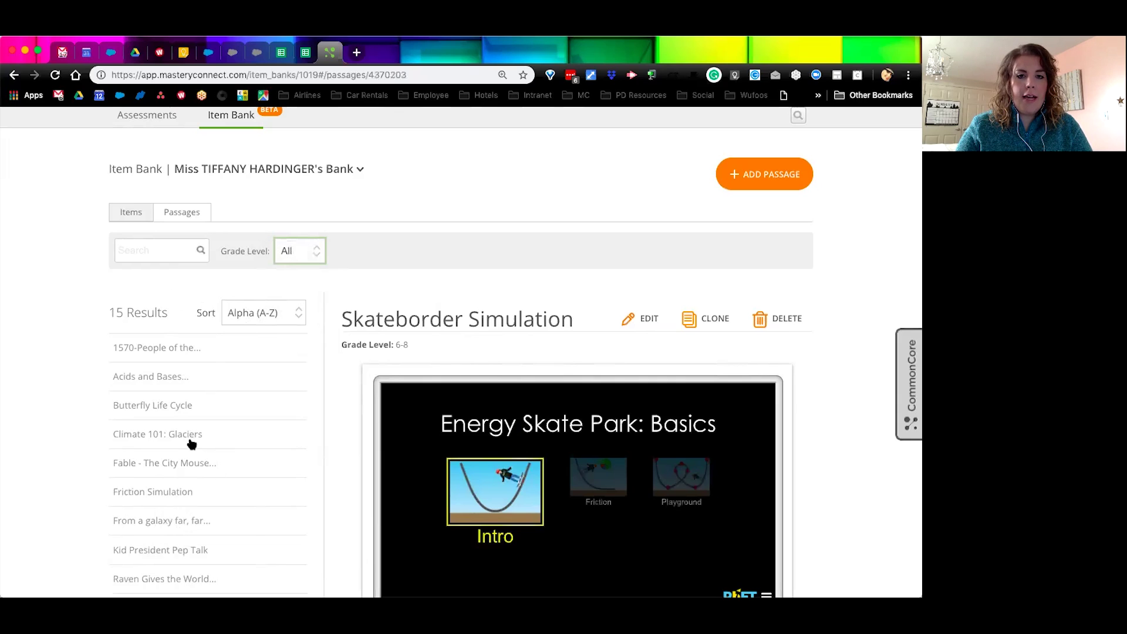
left_click(122, 215)
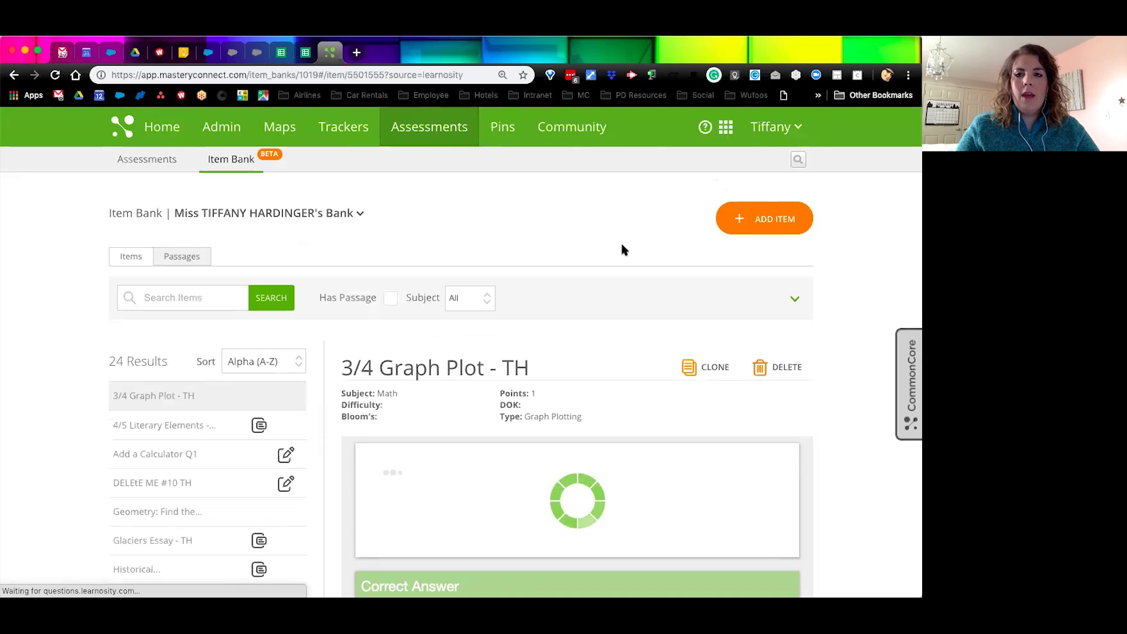
Open the Help Center from the ? Helpful Resources popup
left_click(705, 127)
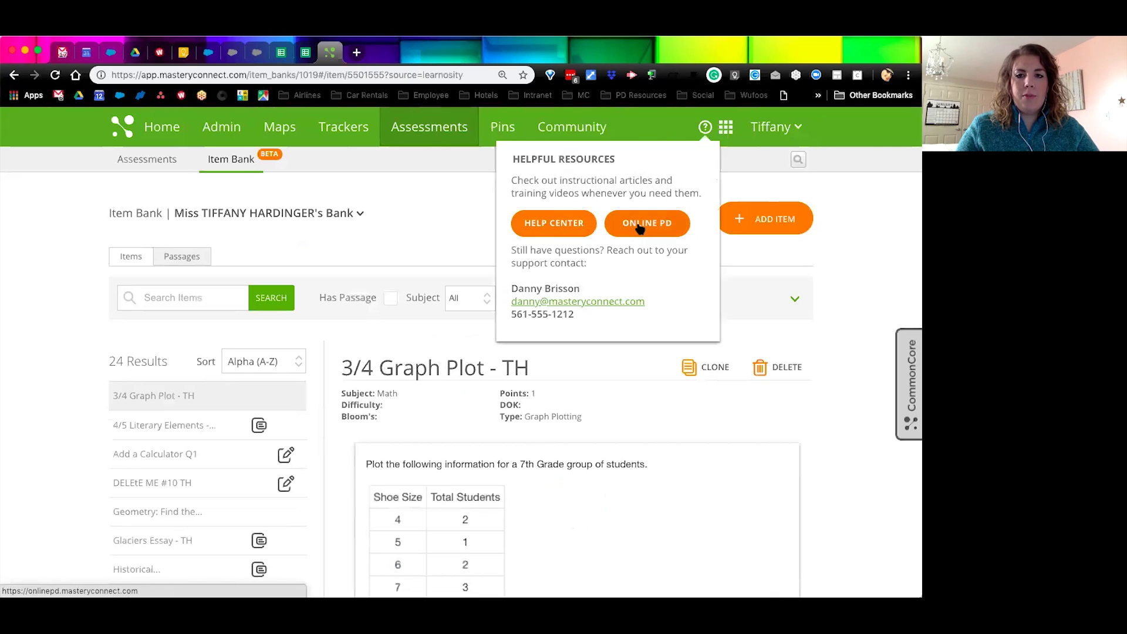
left_click(556, 225)
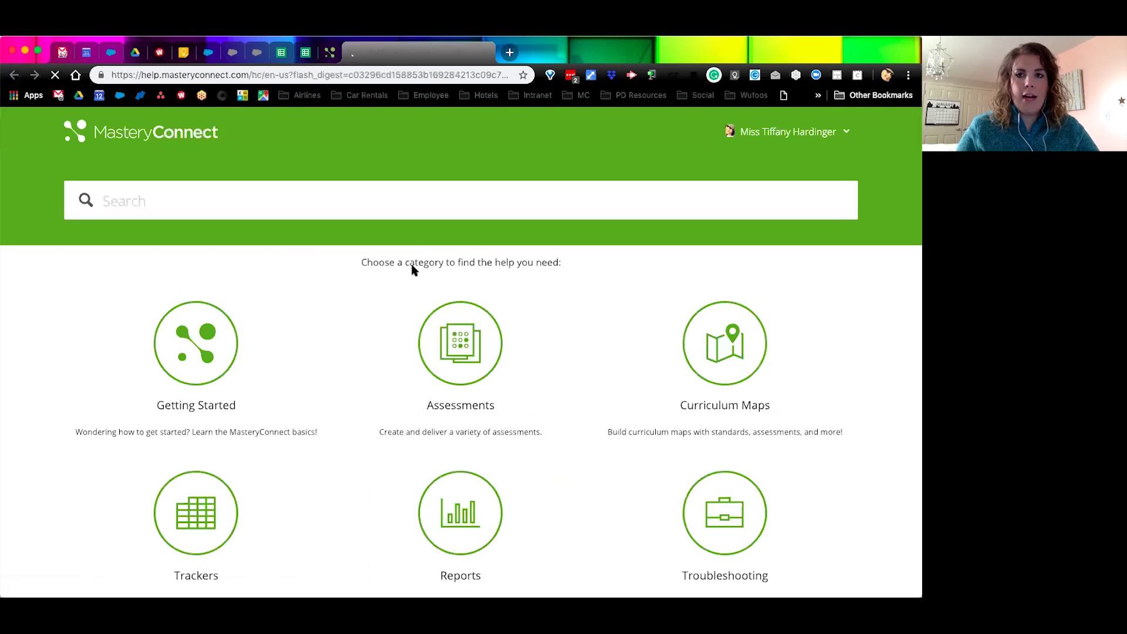
Search the Help Center for 'item bank descriptions' to get the 47 matching articles
left_click(335, 200)
type("item")
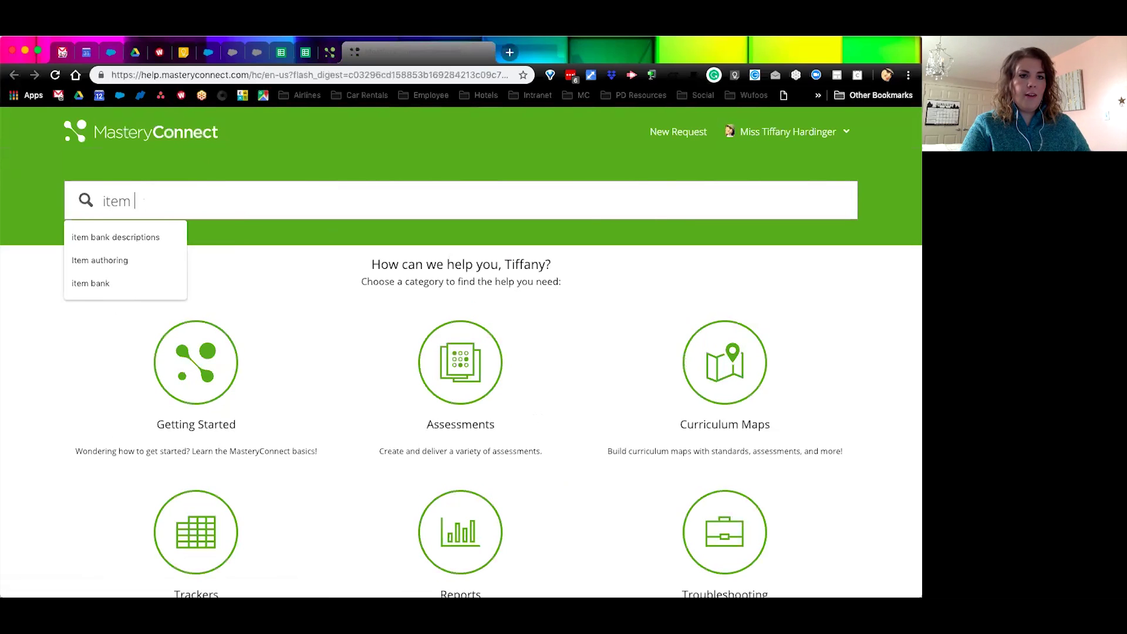
type(" bank descriptions")
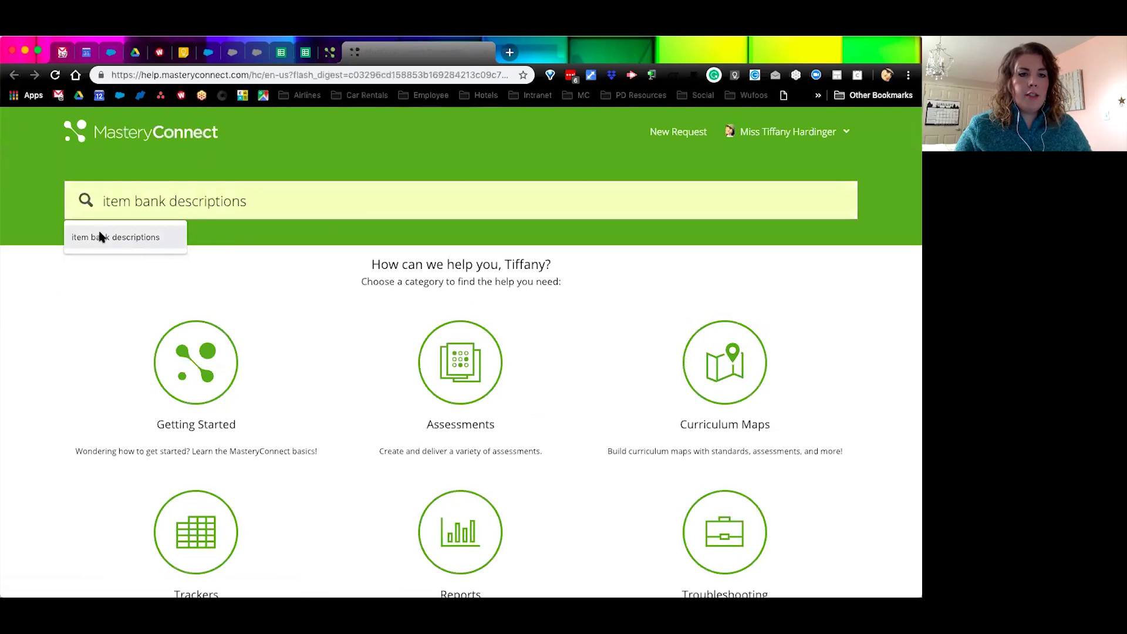
left_click(111, 237)
key("Return")
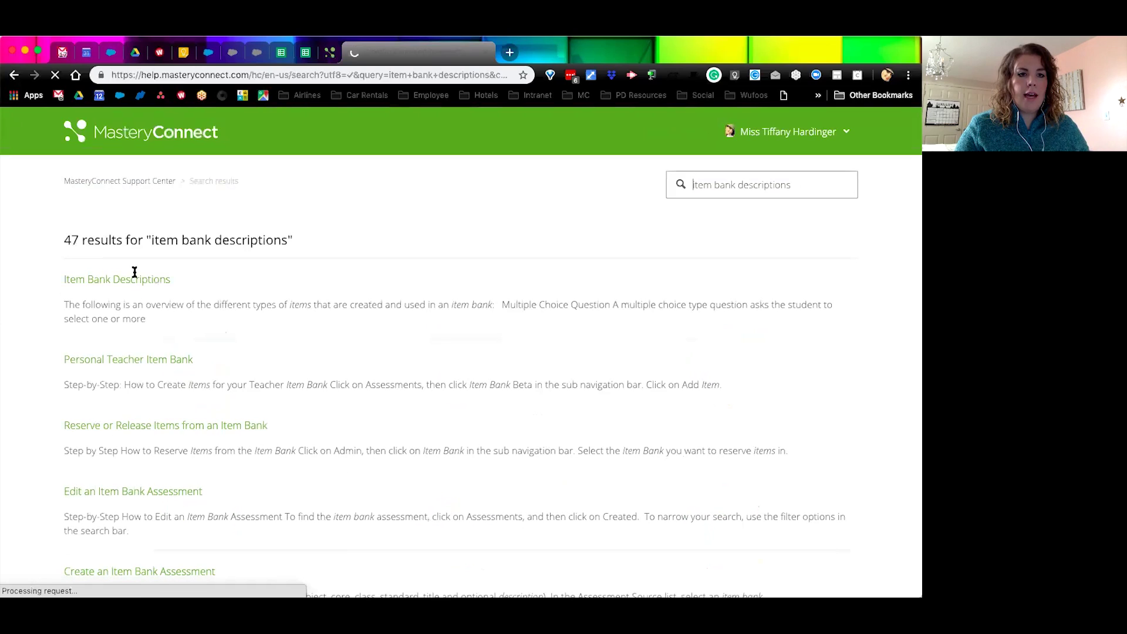
Open the Item Bank Descriptions article and read down to the Label Image Drag and Drop entry
left_click(162, 286)
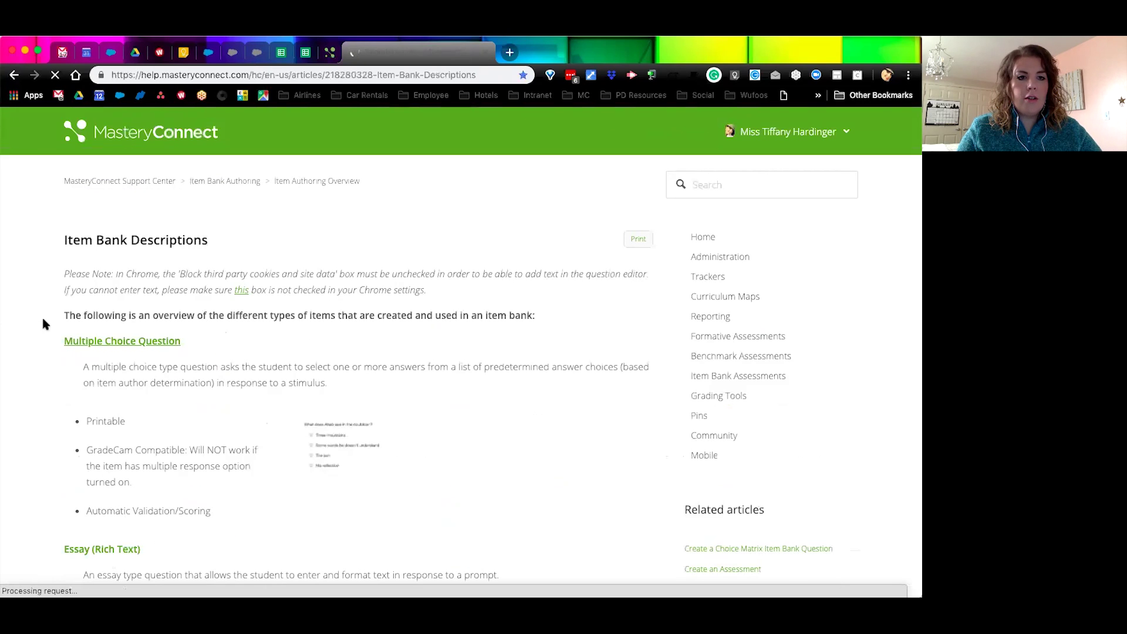
scroll(44, 327, "down", 1)
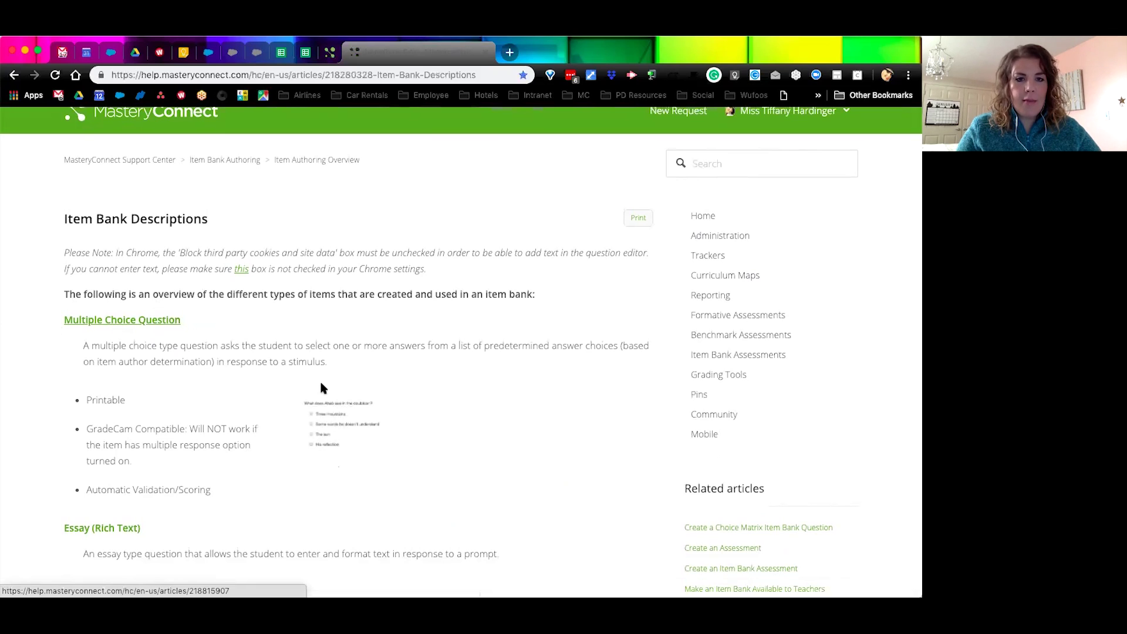
scroll(260, 413, "down", 14)
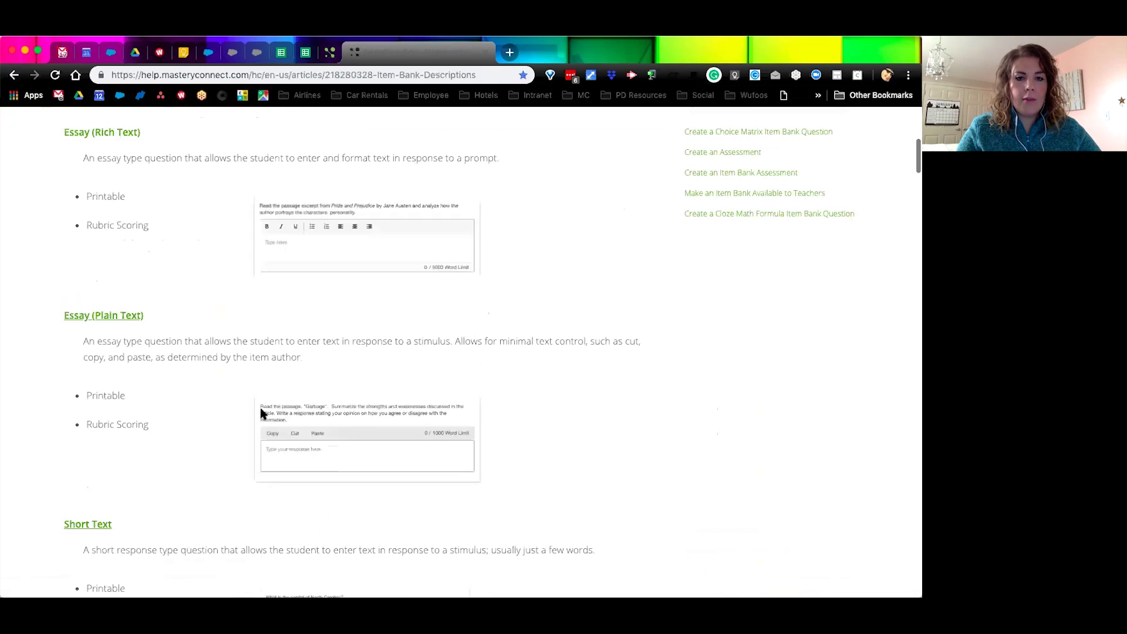
scroll(263, 412, "down", 9)
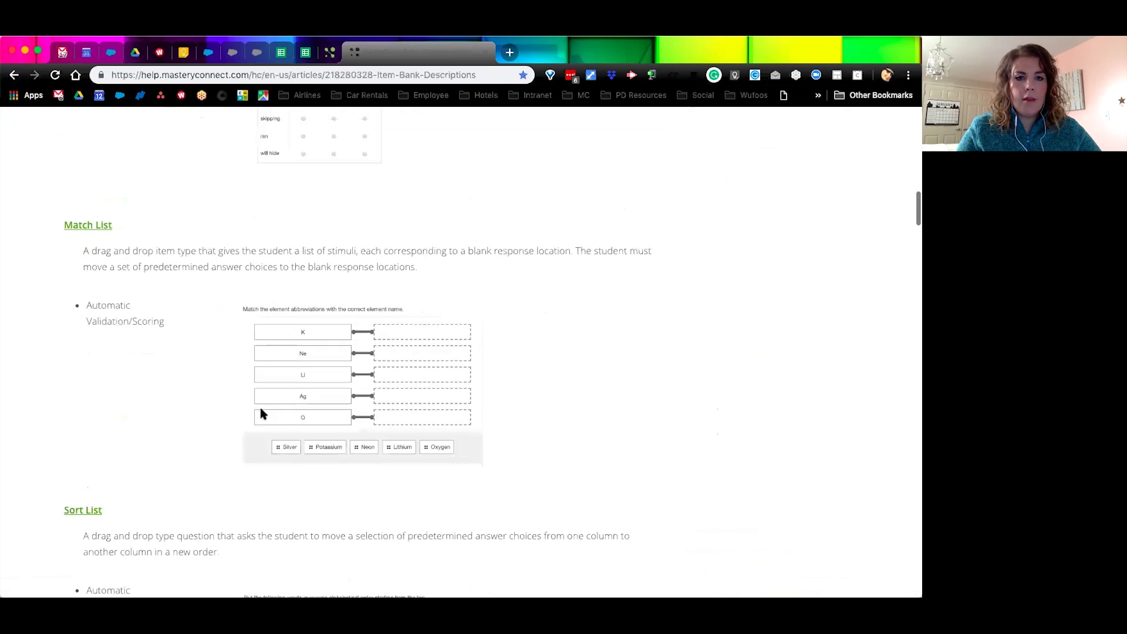
scroll(262, 414, "down", 12)
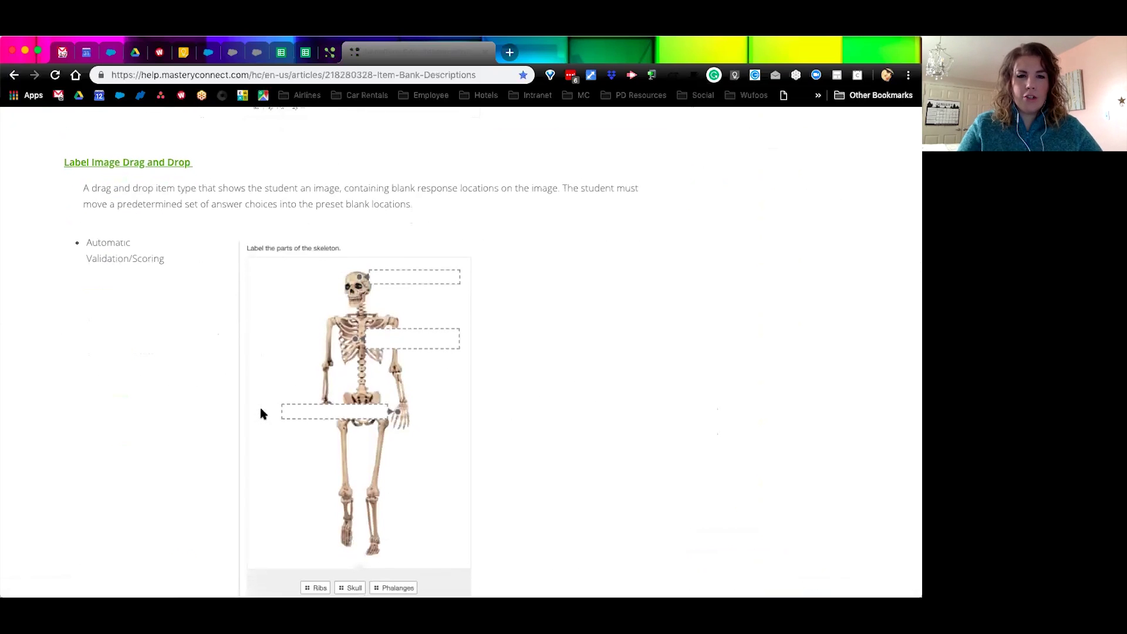
scroll(189, 329, "down", 1)
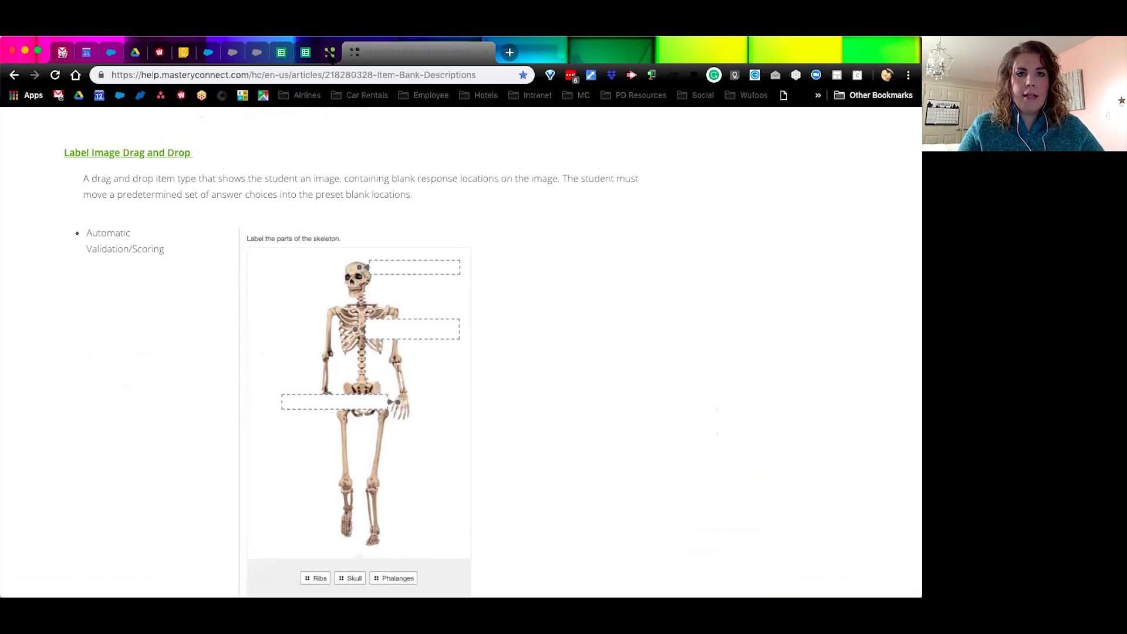
From the Item Bank page, open Online PD and show the Item Authoring courses
left_click(329, 52)
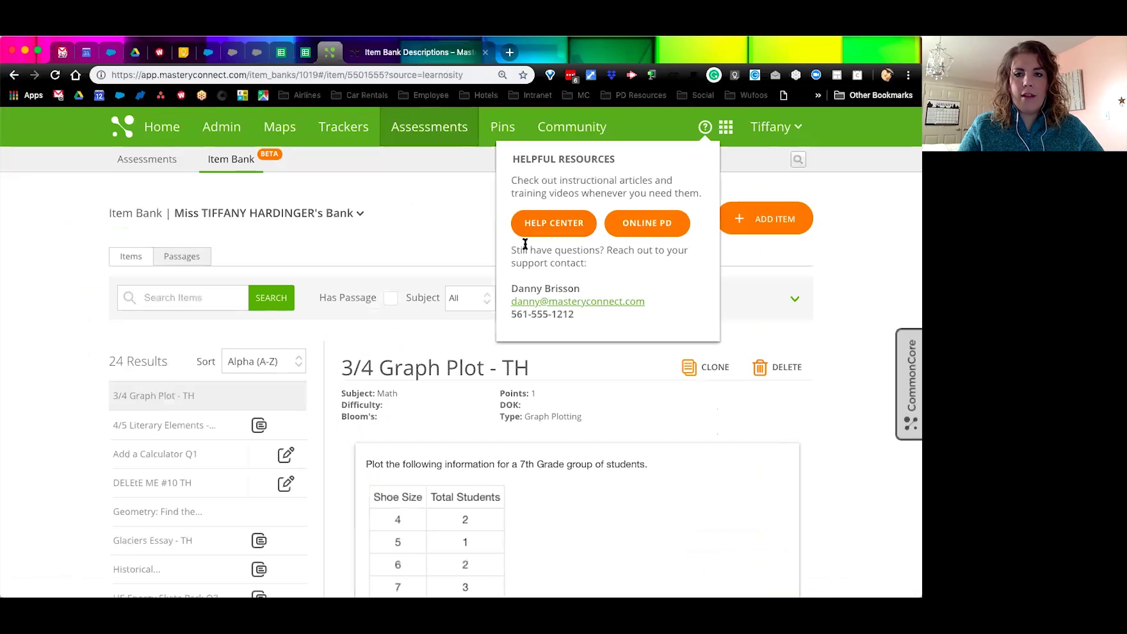
left_click(649, 226)
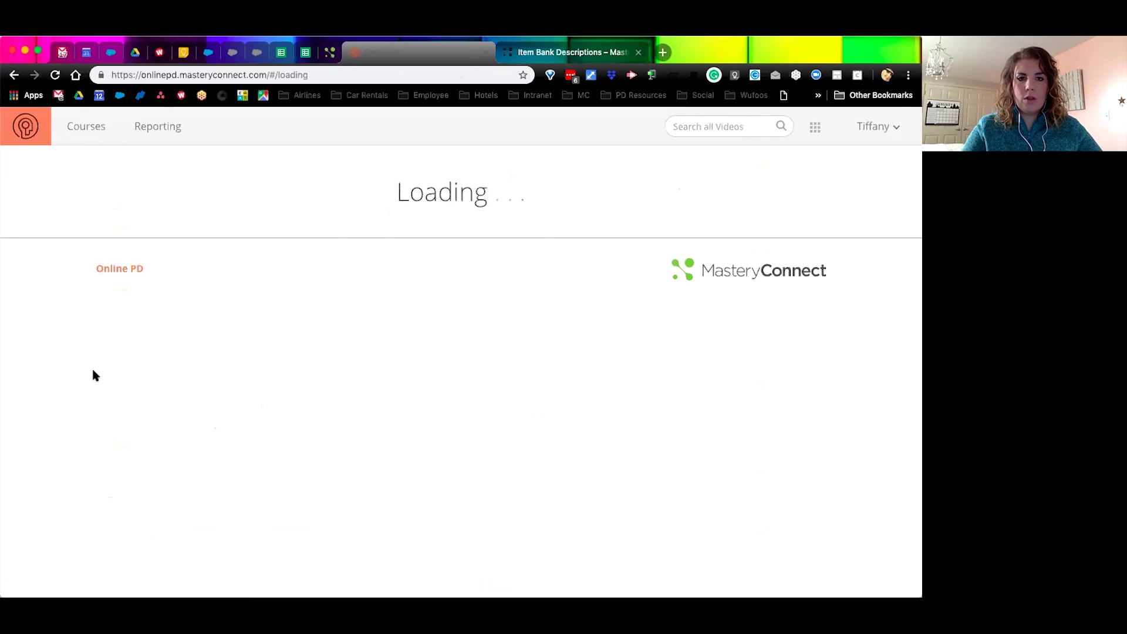
scroll(93, 372, "down", 5)
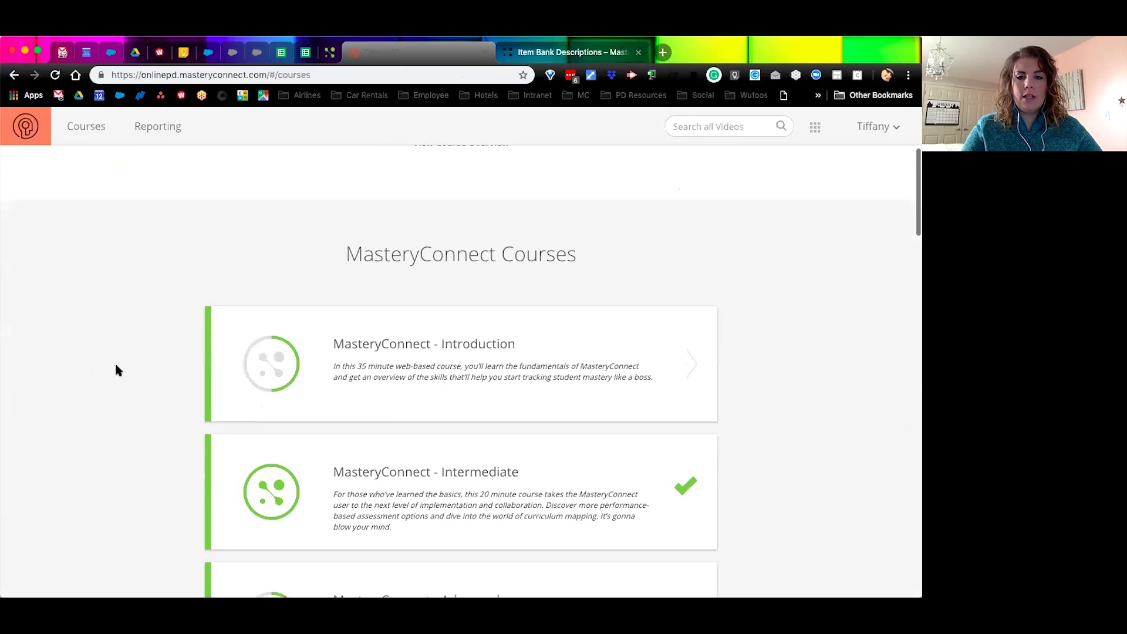
scroll(117, 369, "down", 10)
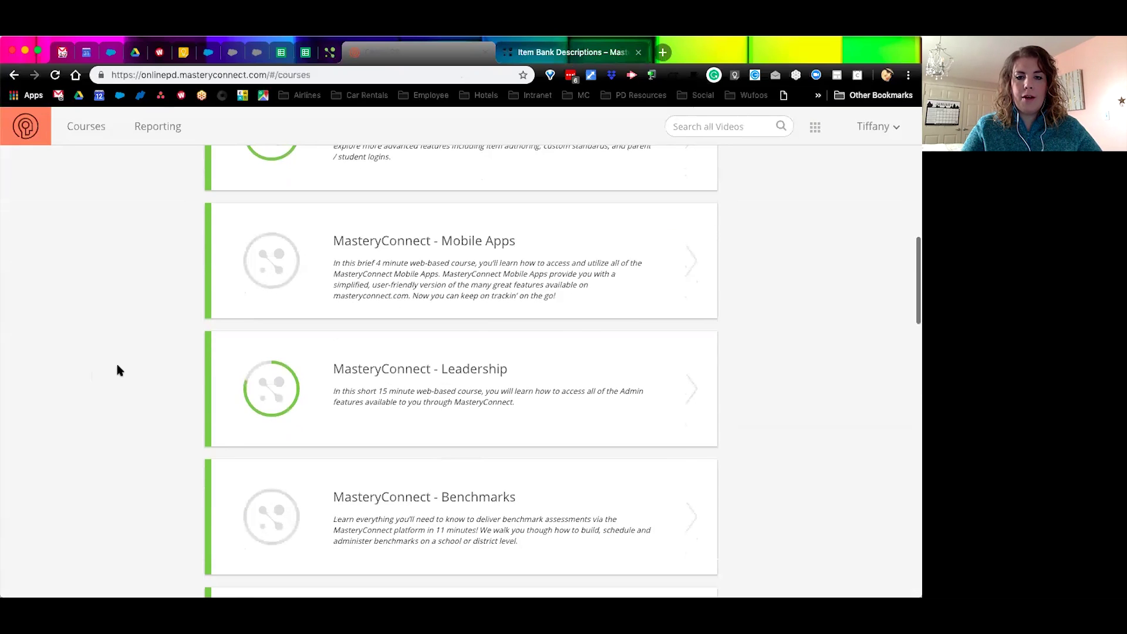
scroll(117, 370, "down", 6)
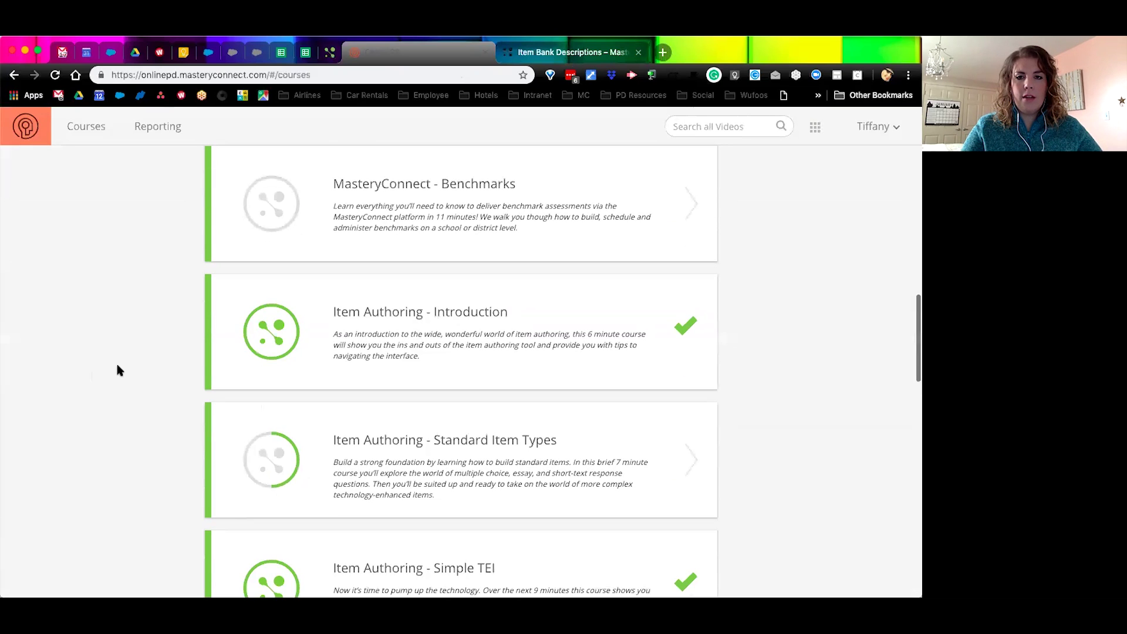
scroll(118, 366, "down", 2)
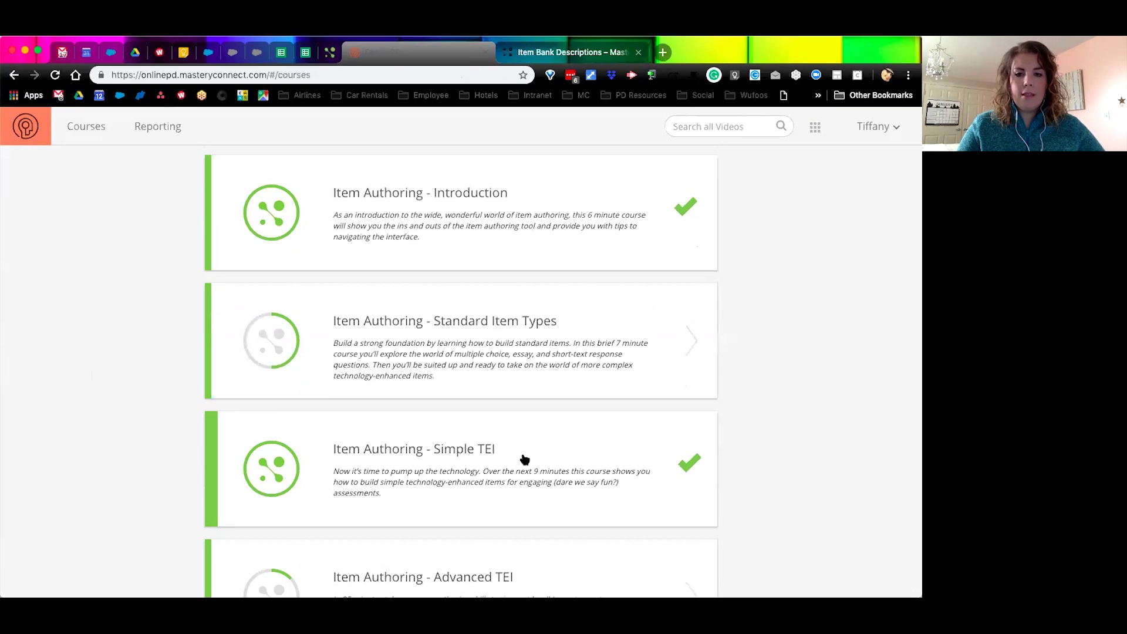
scroll(524, 458, "down", 1)
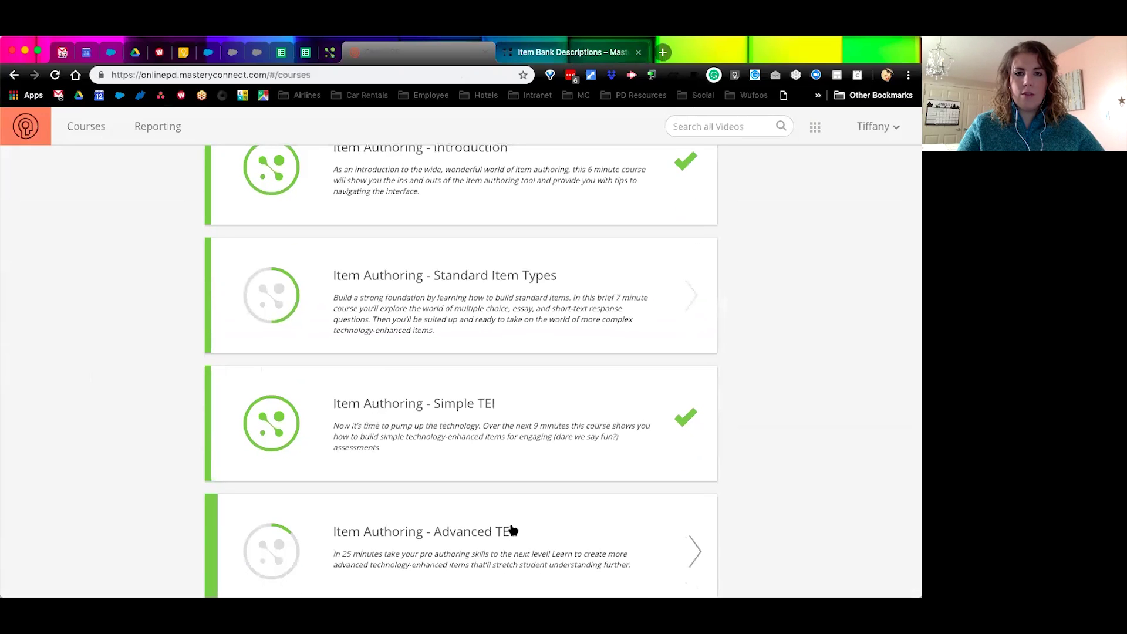
scroll(534, 446, "up", 1)
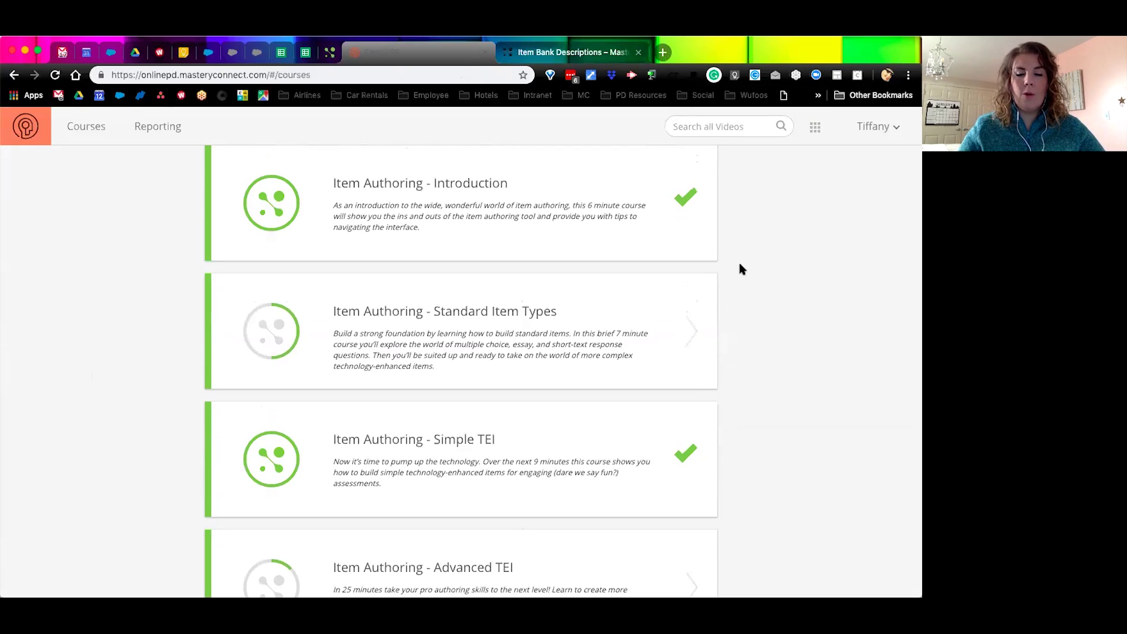
Switch back to the pinned MasteryConnect tab showing the 24-item Item Bank
left_click(330, 54)
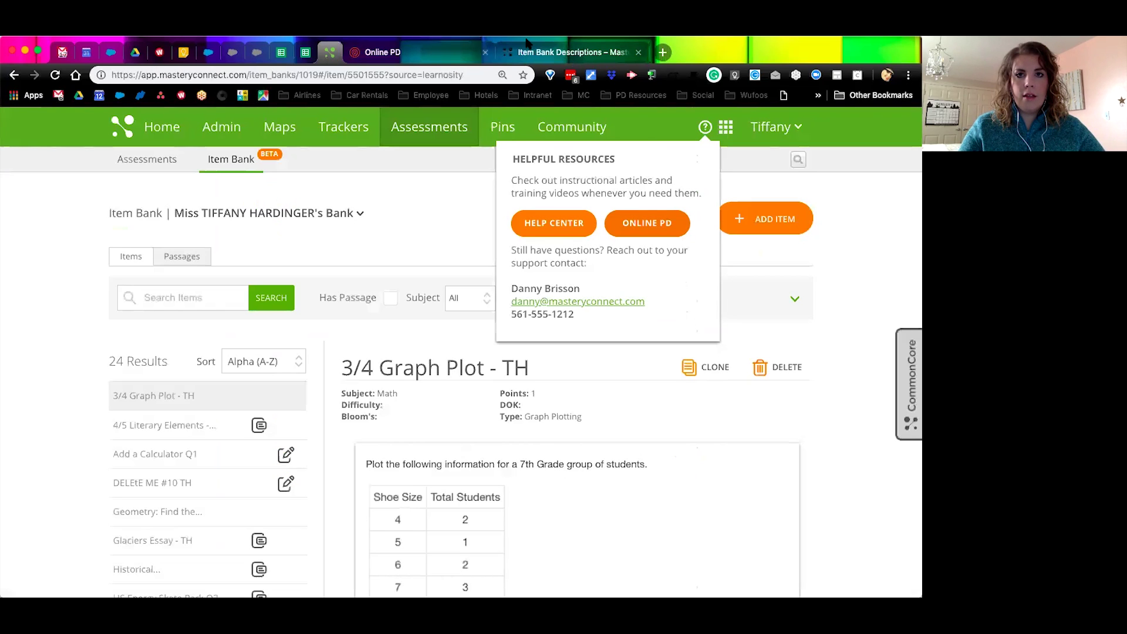